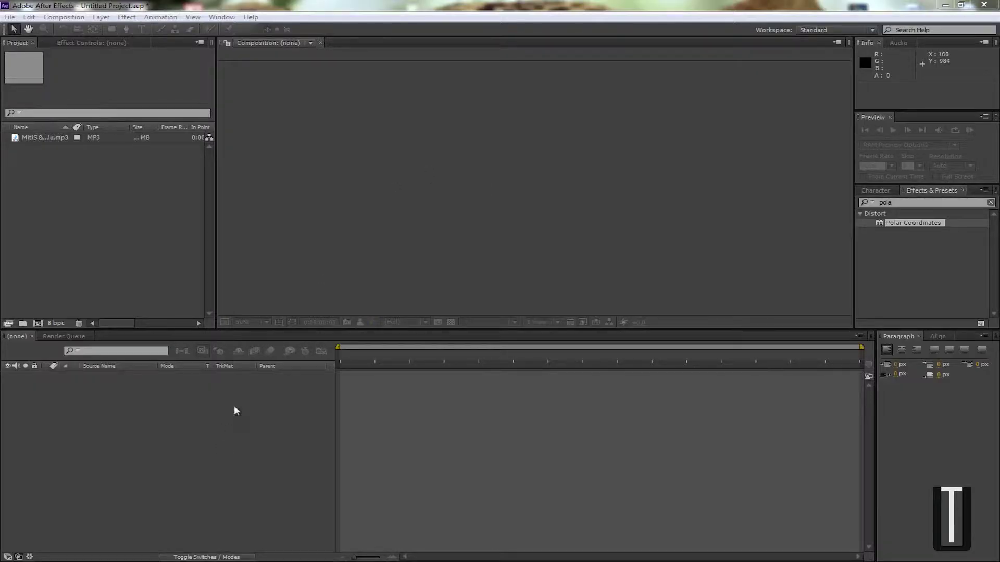
Create a composition from the MitiS & MaHi - Blu.mp3 audio file
{"action": "left_click", "coordinate": [72, 224]}
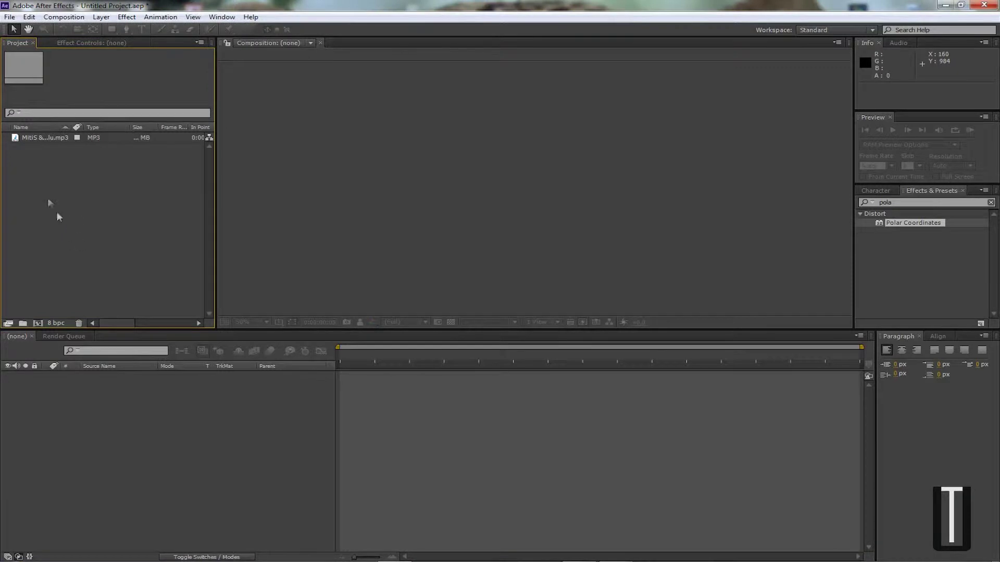
{"action": "left_click", "coordinate": [48, 138]}
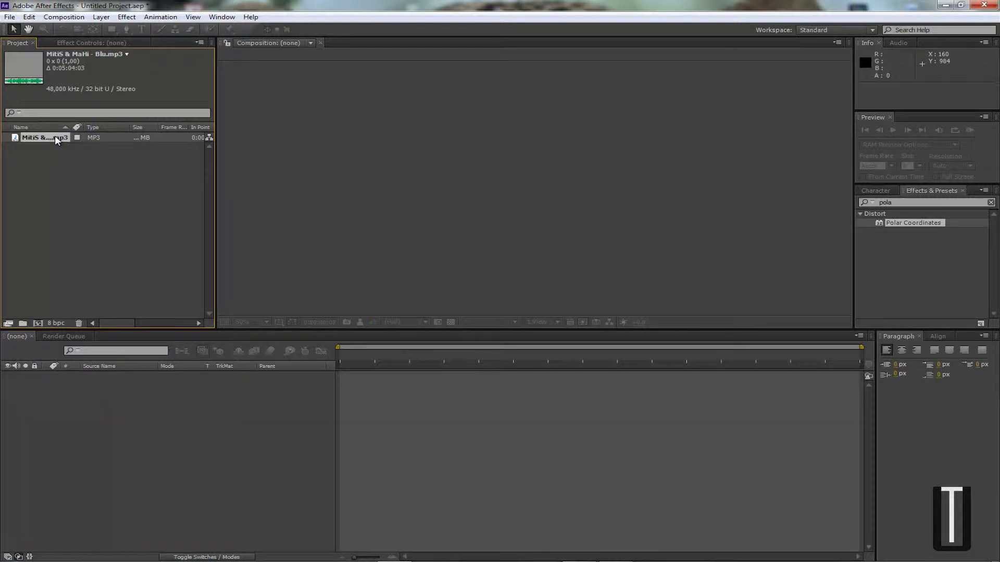
{"action": "left_click_drag", "start_coordinate": [54, 136], "coordinate": [98, 373]}
{"action": "left_click_drag", "start_coordinate": [116, 409], "coordinate": [115, 409]}
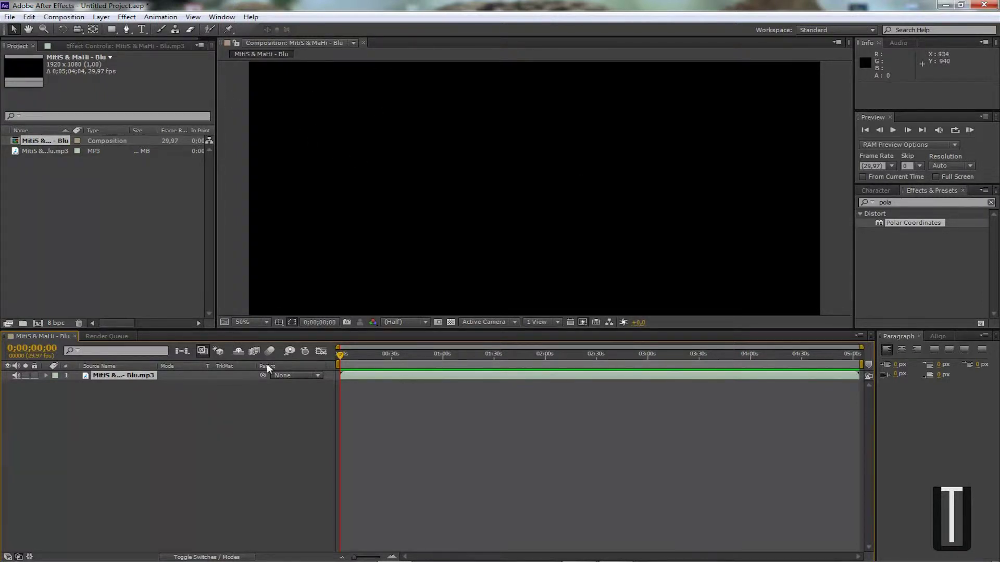
Clear the "pola" search term from the effects and presets search
{"action": "left_click_drag", "start_coordinate": [895, 202], "coordinate": [741, 202]}
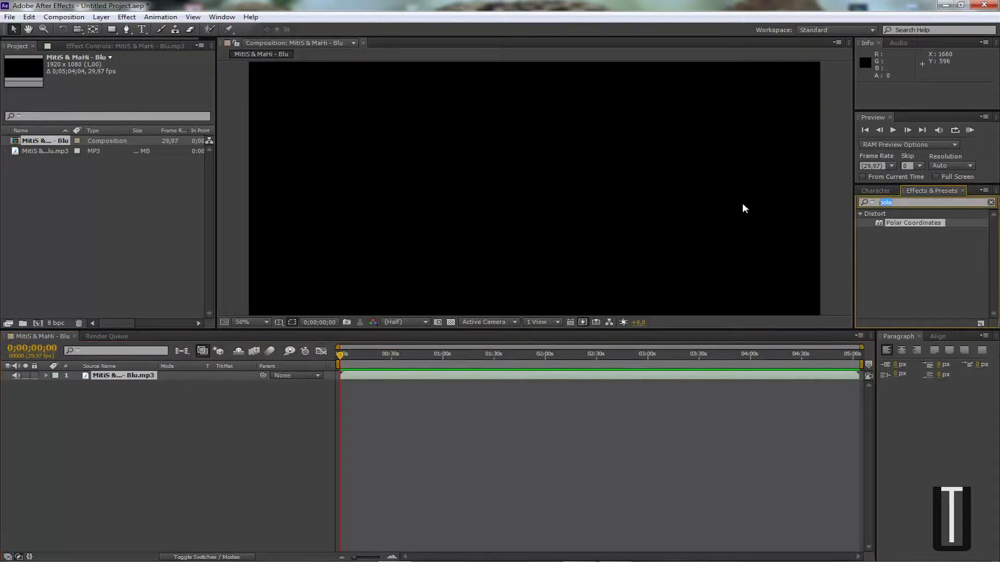
{"action": "key", "text": "BackSpace"}
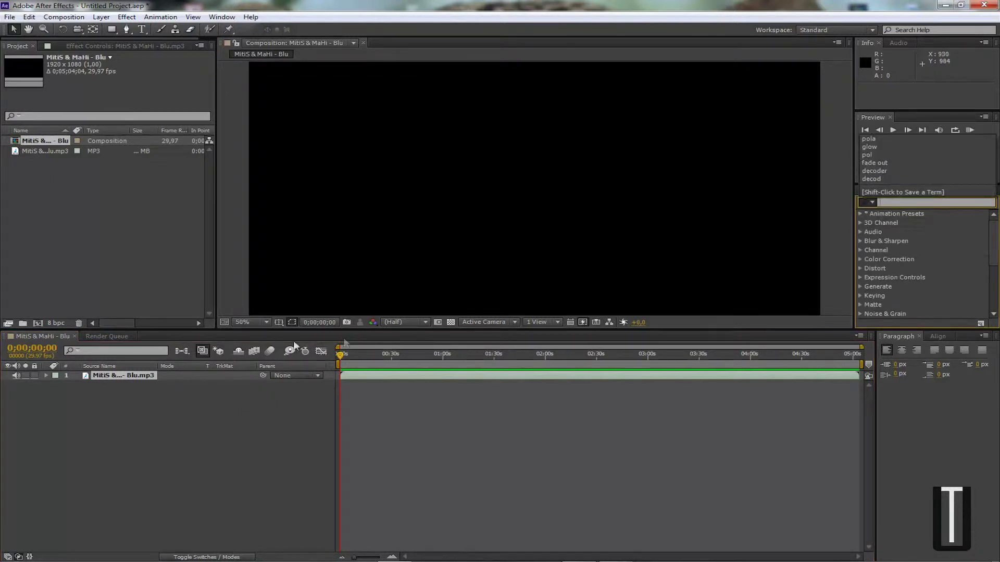
{"action": "left_click", "coordinate": [116, 380]}
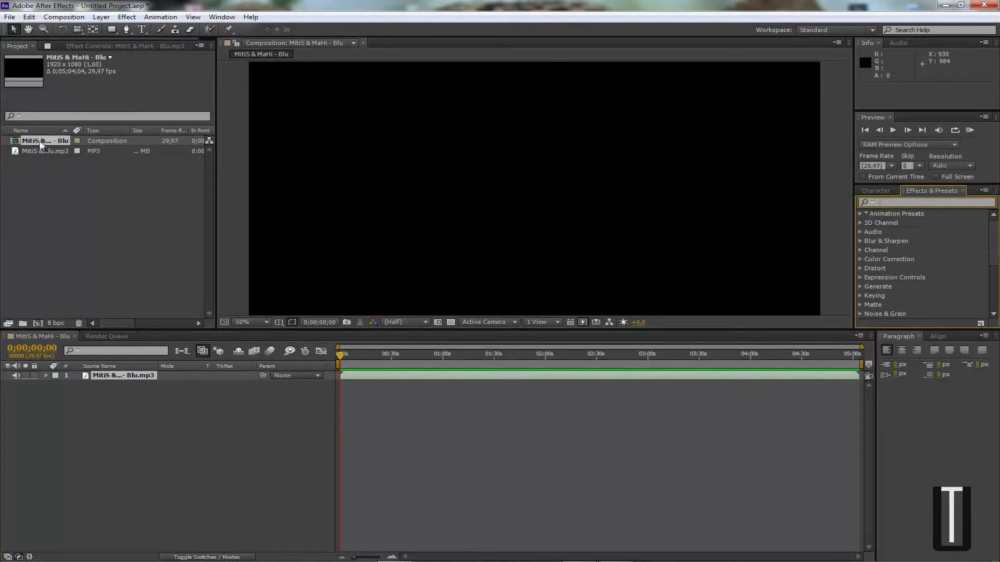
Add a new black solid at composition size (1920 x 1080 px) with the name Black Solid 1
{"action": "right_click", "coordinate": [149, 415]}
{"action": "left_click", "coordinate": [106, 435]}
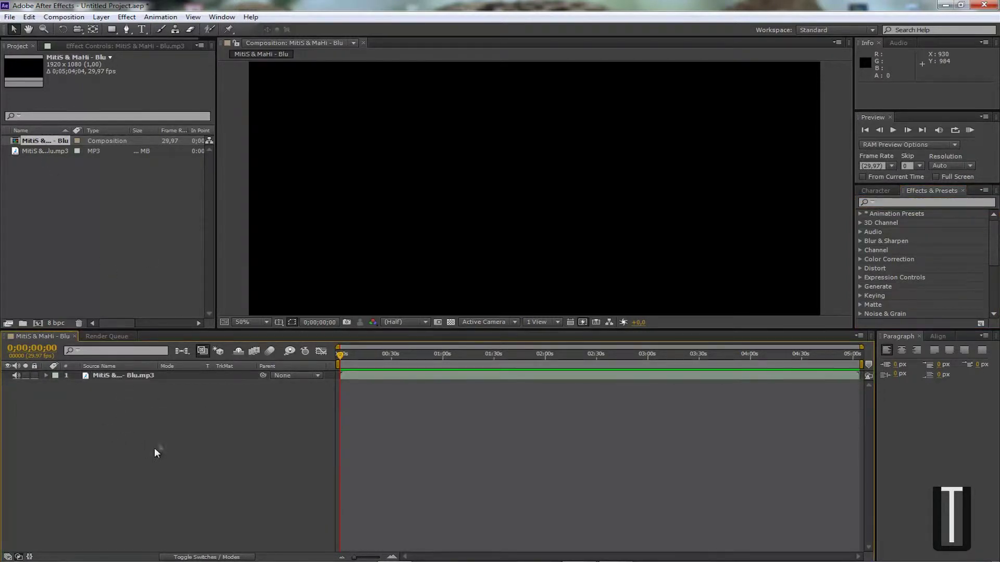
{"action": "right_click", "coordinate": [139, 413]}
{"action": "mouse_move", "coordinate": [155, 420]}
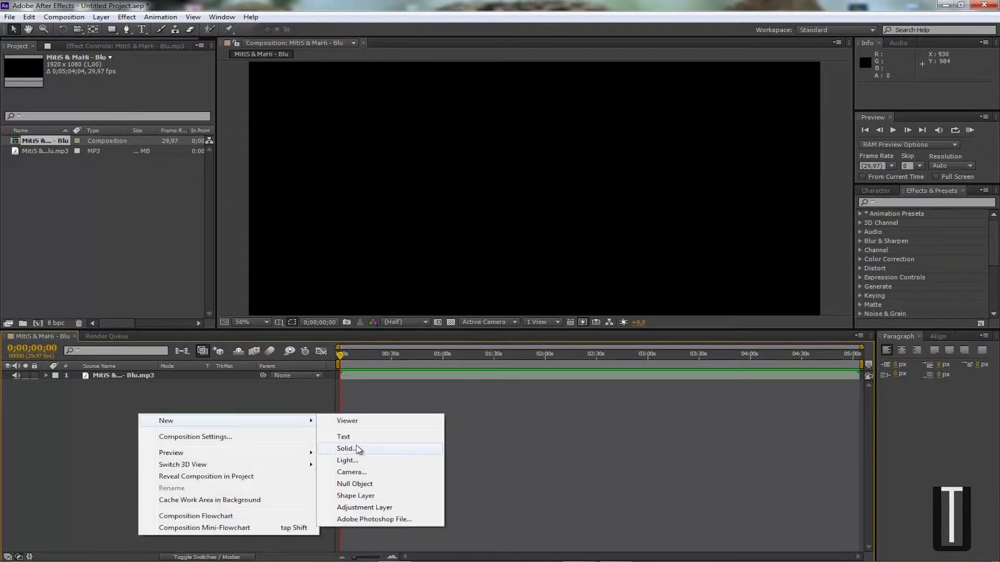
{"action": "left_click", "coordinate": [348, 449]}
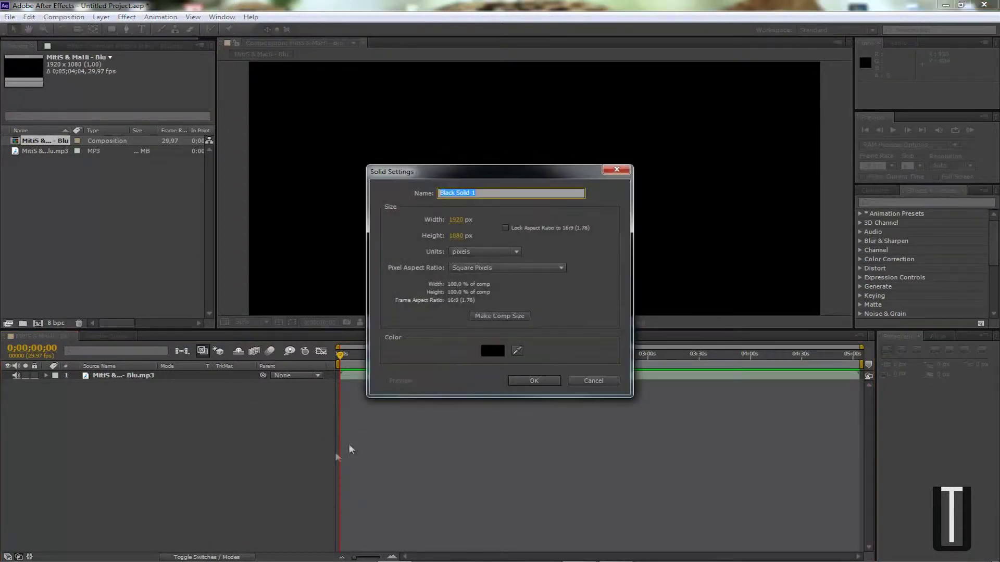
{"action": "left_click", "coordinate": [498, 316]}
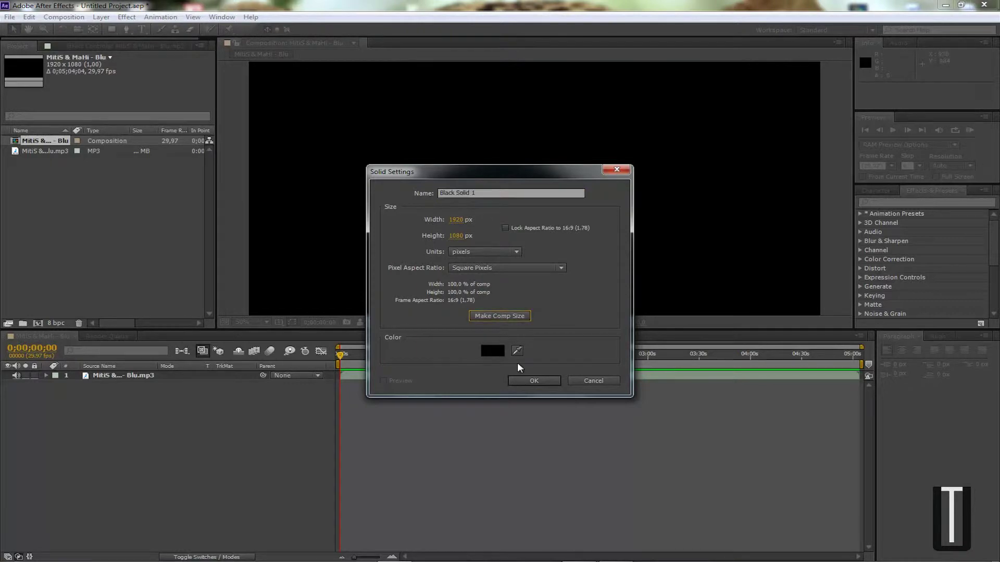
{"action": "left_click", "coordinate": [527, 381]}
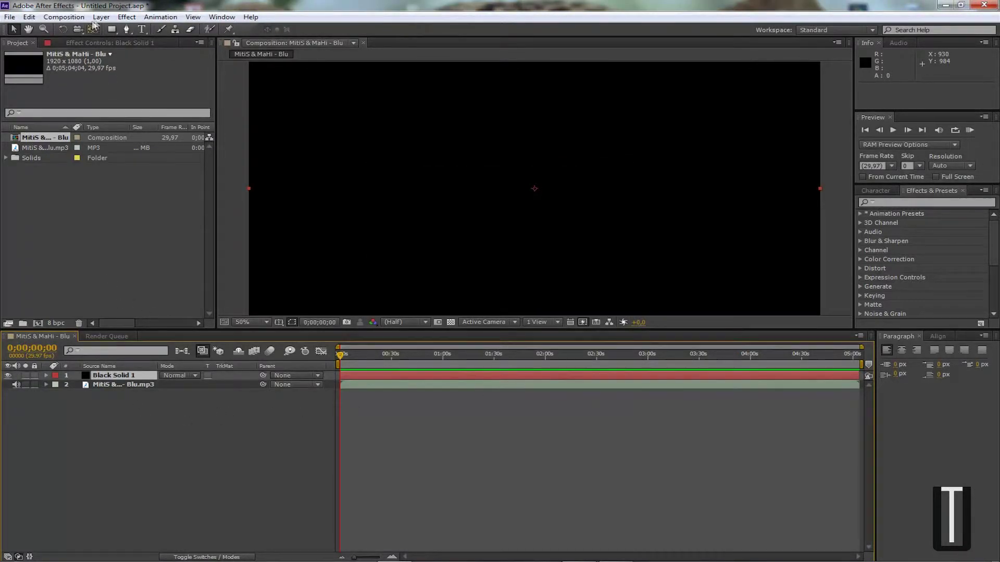
Apply the Audio Spectrum effect from the Generate category to the Black Solid 1 layer
{"action": "left_click", "coordinate": [125, 17]}
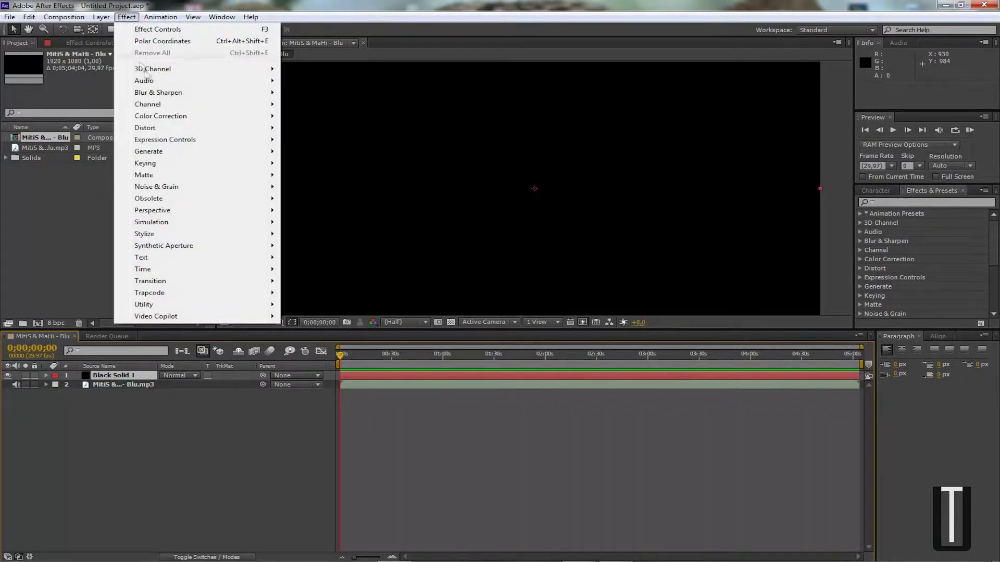
{"action": "left_click", "coordinate": [105, 402]}
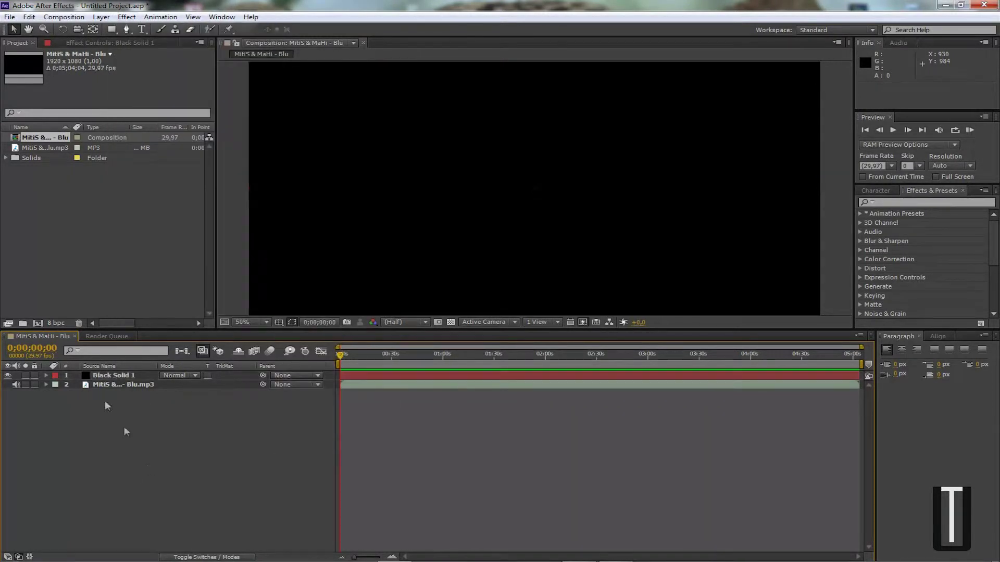
{"action": "left_click", "coordinate": [112, 375]}
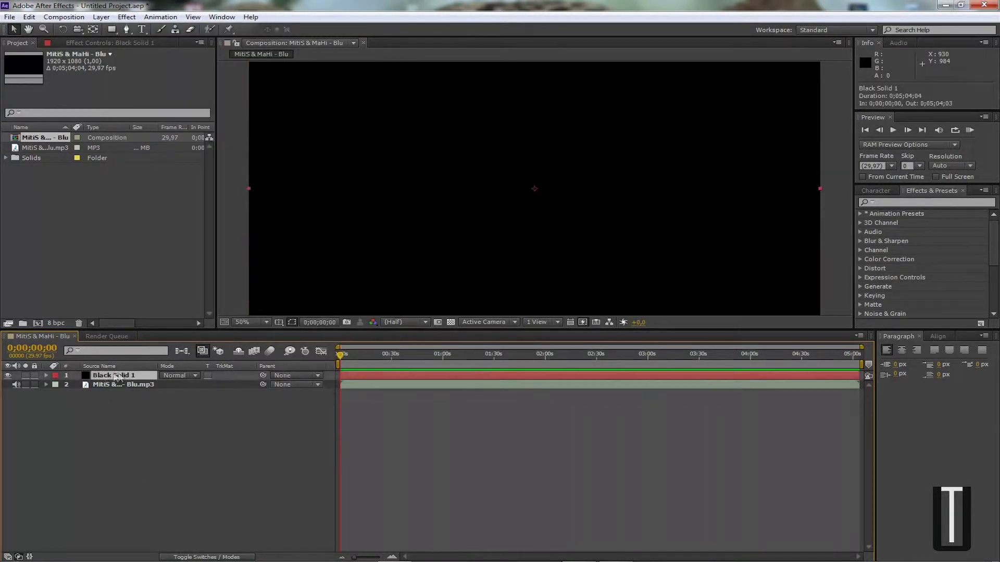
{"action": "left_click", "coordinate": [126, 17]}
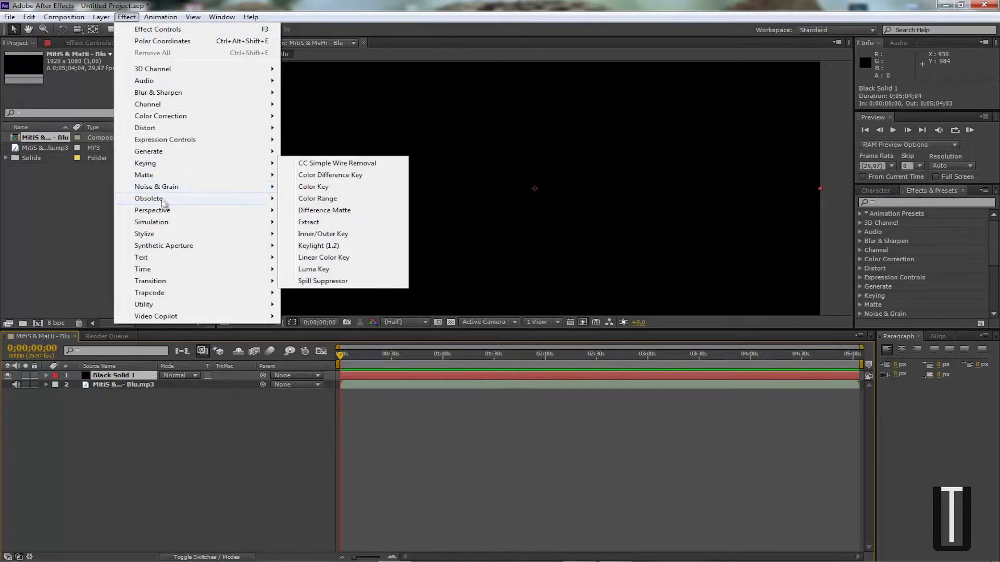
{"action": "mouse_move", "coordinate": [164, 151]}
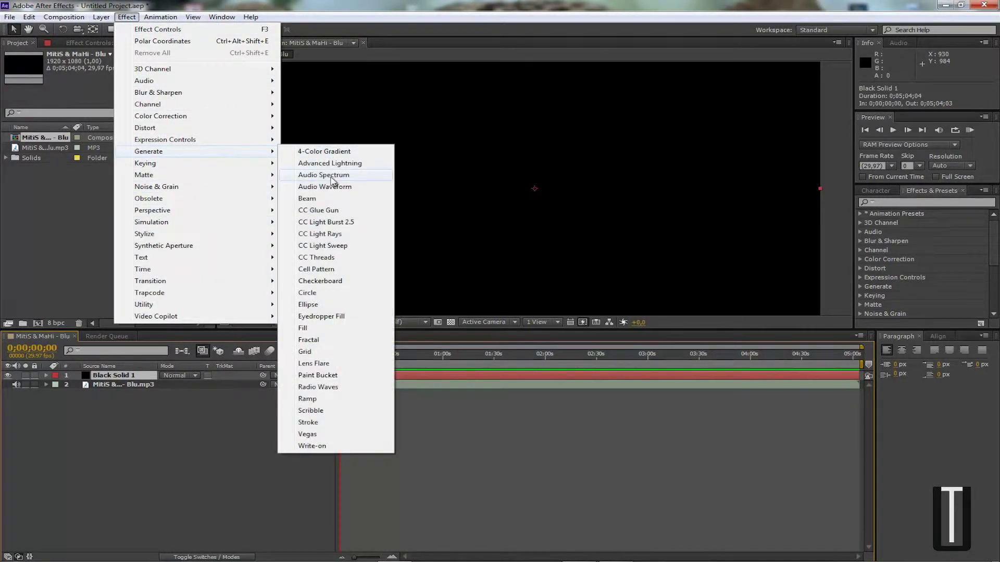
{"action": "left_click", "coordinate": [313, 177]}
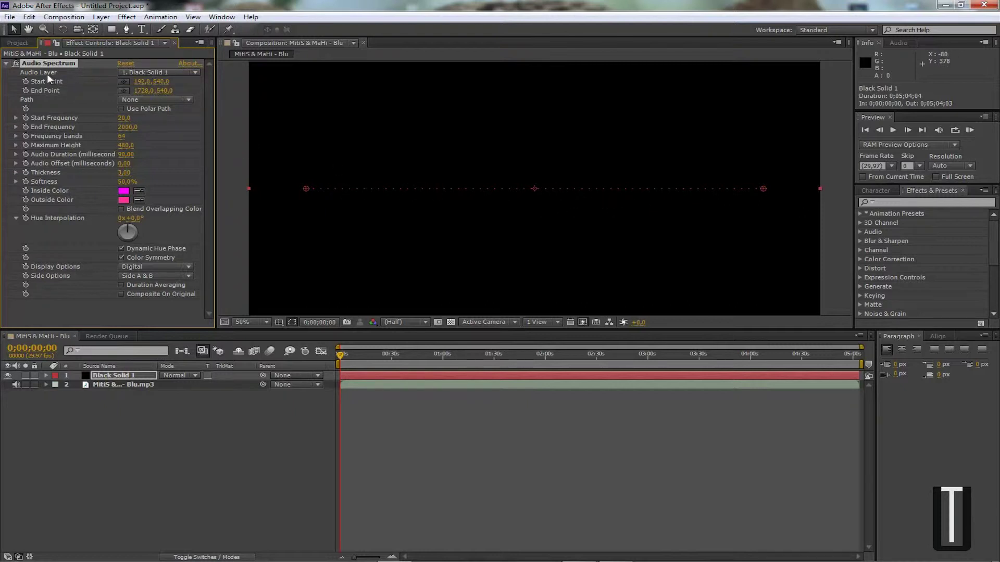
Set the Audio Spectrum's audio layer to MitiS & MaHi - Blu.mp3 and leave its path at None
{"action": "left_click", "coordinate": [184, 71]}
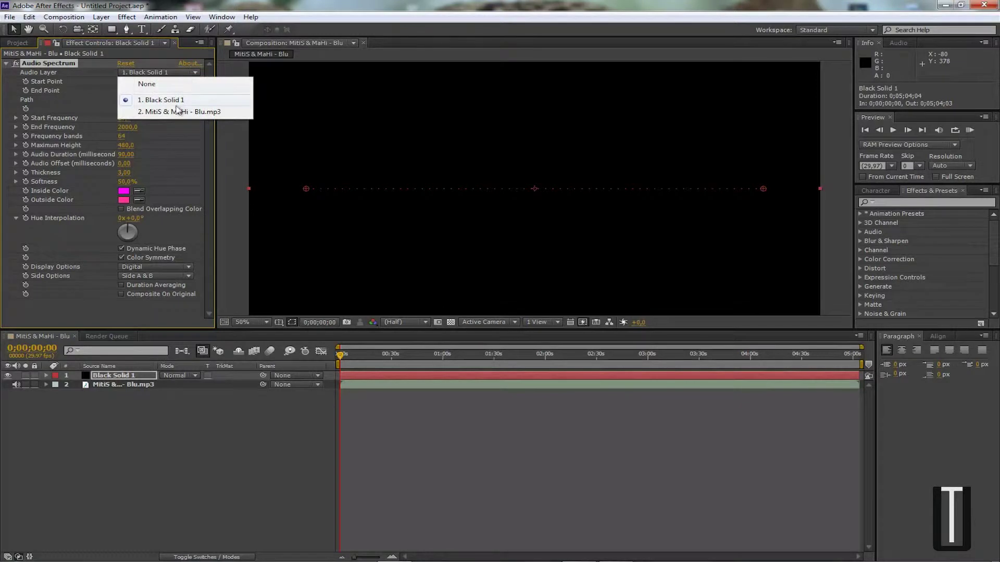
{"action": "left_click", "coordinate": [145, 72]}
{"action": "left_click", "coordinate": [145, 72]}
{"action": "left_click", "coordinate": [203, 113]}
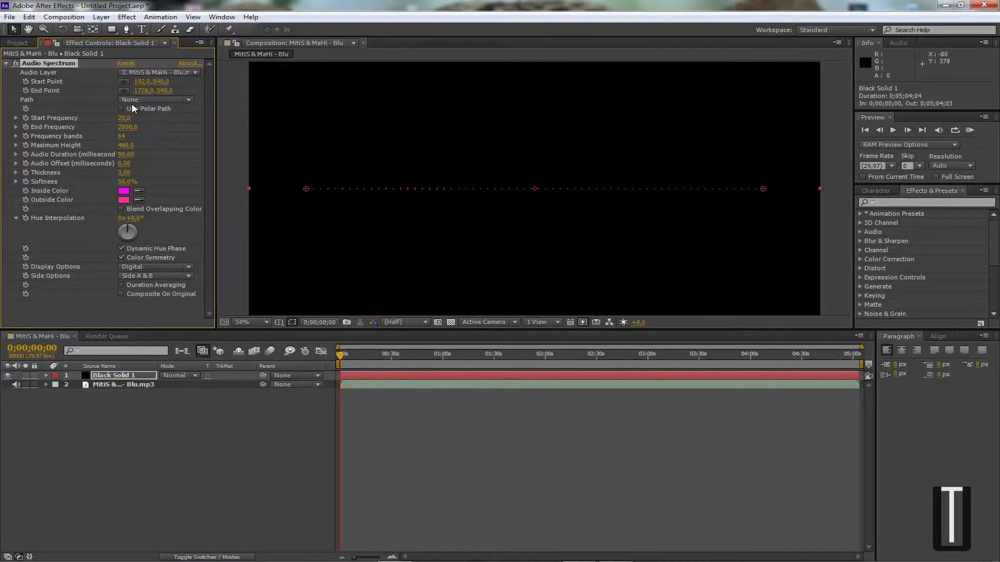
{"action": "left_click", "coordinate": [128, 100]}
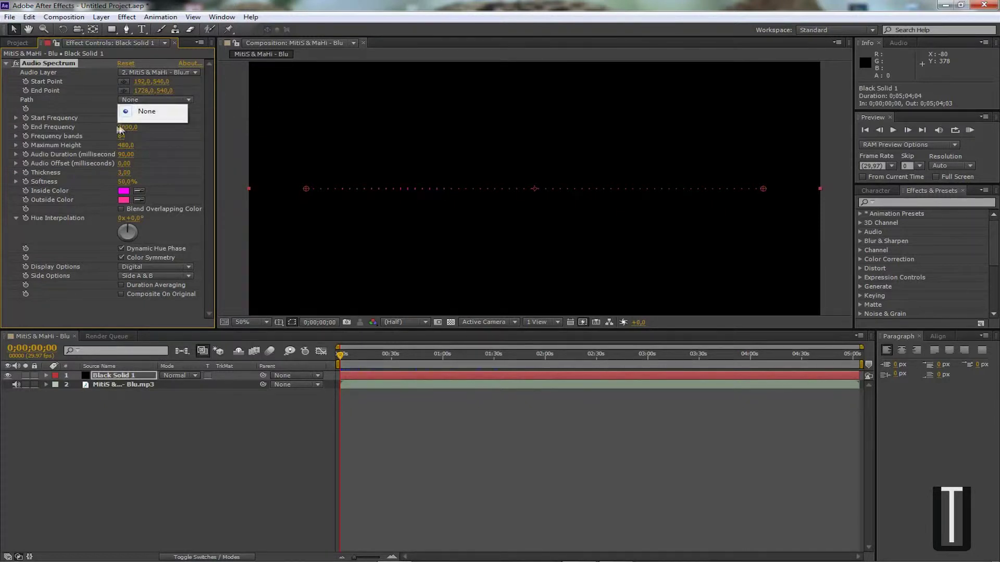
{"action": "left_click", "coordinate": [50, 117]}
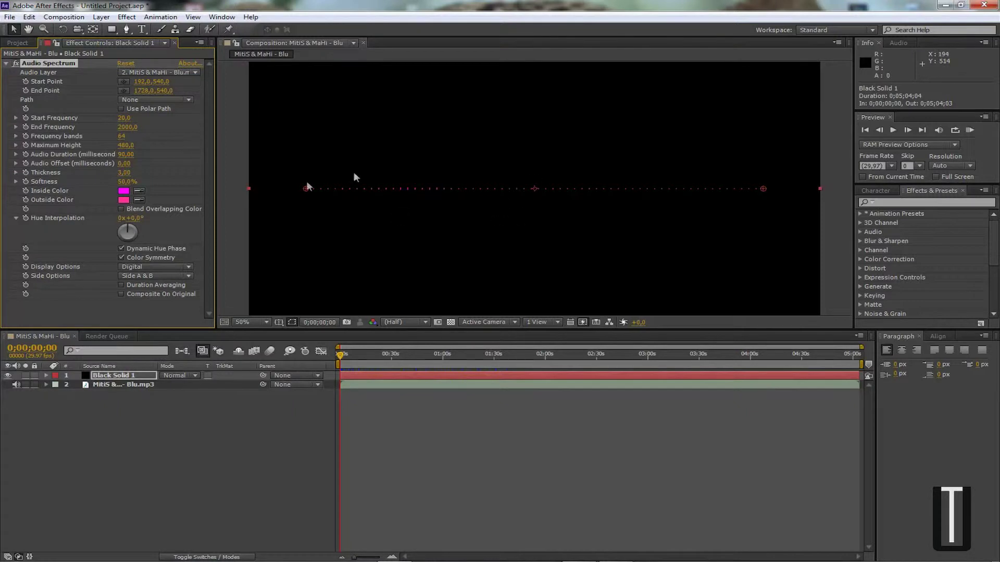
With the playhead at 0;02;10;19, set the spectrum's start frequency to 1, end frequency to 2300 and frequency bands to 122
{"action": "mouse_move", "coordinate": [130, 124]}
{"action": "left_mouse_down"}
{"action": "mouse_move", "coordinate": [139, 121]}
{"action": "mouse_move", "coordinate": [115, 120]}
{"action": "left_mouse_up"}
{"action": "left_click_drag", "start_coordinate": [345, 355], "coordinate": [563, 371]}
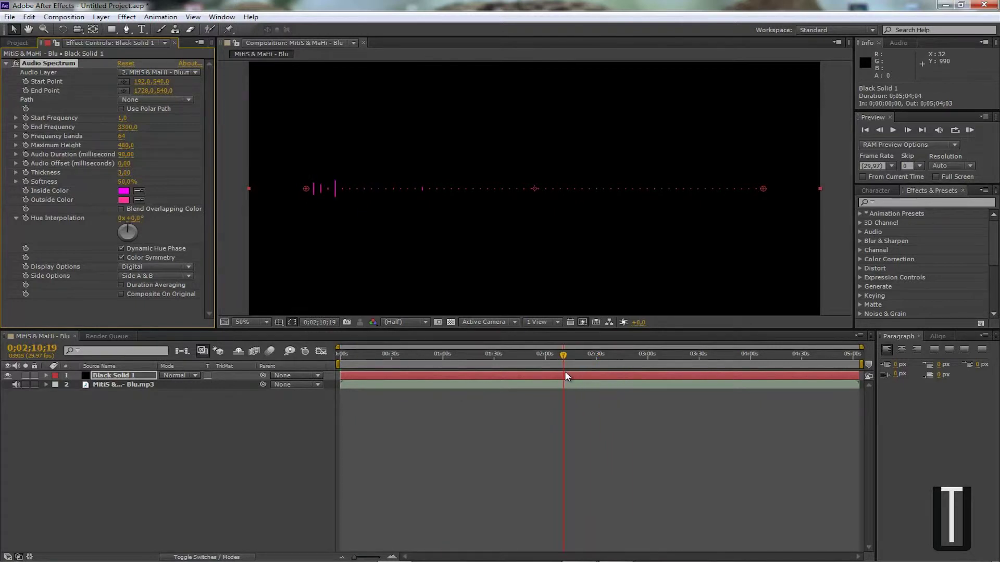
{"action": "left_click_drag", "start_coordinate": [124, 118], "coordinate": [157, 140]}
{"action": "left_click_drag", "start_coordinate": [121, 137], "coordinate": [311, 142]}
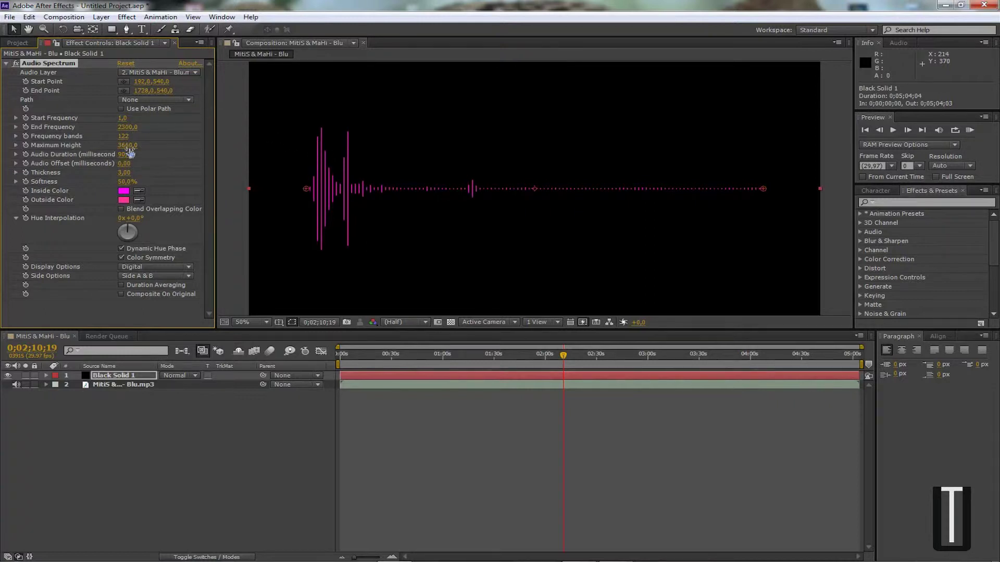
Set the spectrum's maximum height to 3300 and its audio offset to -10 milliseconds
{"action": "left_click_drag", "start_coordinate": [76, 145], "coordinate": [125, 146]}
{"action": "left_click_drag", "start_coordinate": [102, 151], "coordinate": [85, 151]}
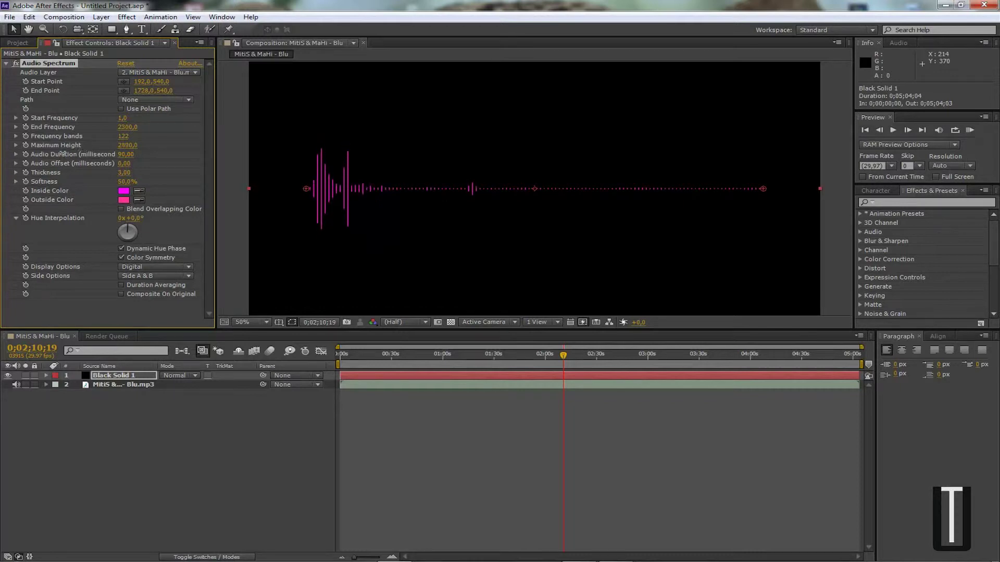
{"action": "mouse_move", "coordinate": [125, 164]}
{"action": "left_mouse_down"}
{"action": "mouse_move", "coordinate": [136, 164]}
{"action": "mouse_move", "coordinate": [127, 166]}
{"action": "left_mouse_up"}
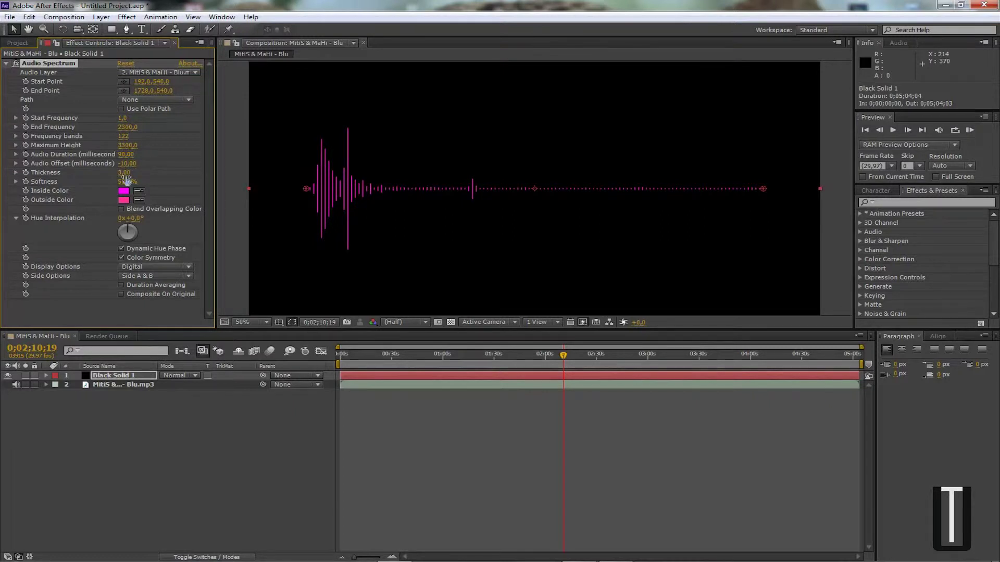
Set the spectrum's thickness to 2.30 and its softness to 100%
{"action": "left_click_drag", "start_coordinate": [125, 173], "coordinate": [124, 174]}
{"action": "left_click_drag", "start_coordinate": [125, 182], "coordinate": [168, 182]}
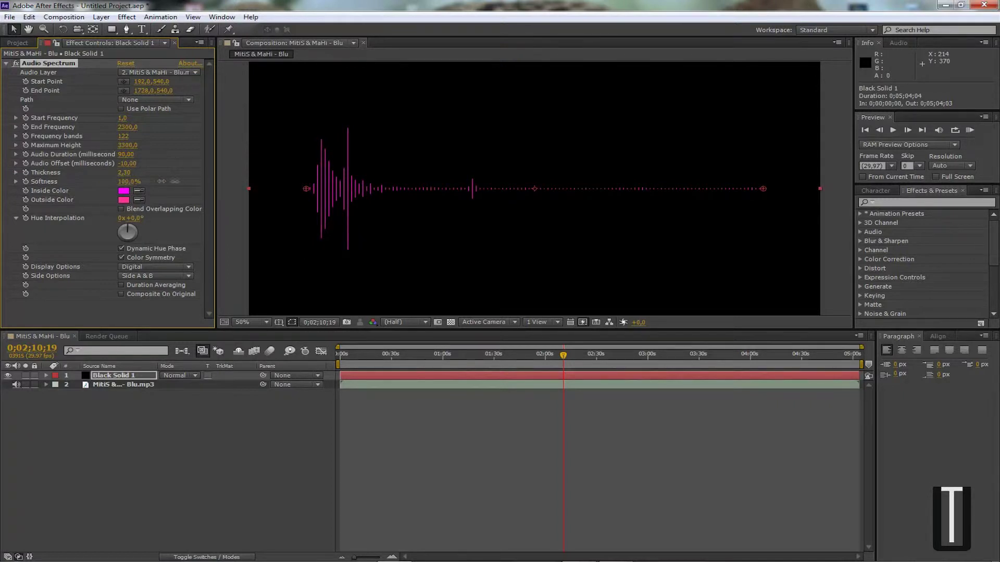
Change the spectrum's inside color to bright green and its outside color to blue
{"action": "left_click", "coordinate": [124, 191]}
{"action": "left_click_drag", "start_coordinate": [524, 277], "coordinate": [523, 312]}
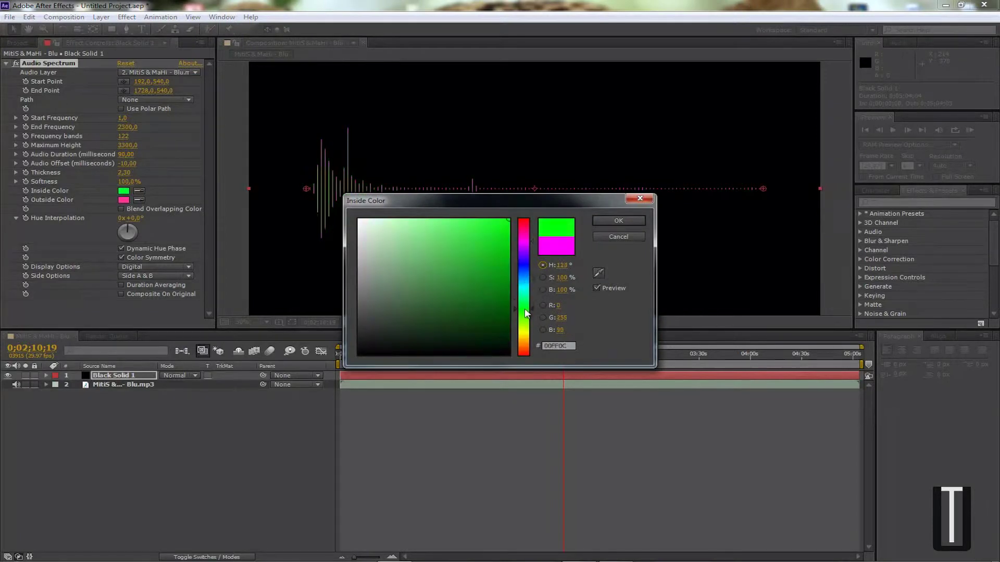
{"action": "left_click", "coordinate": [605, 219]}
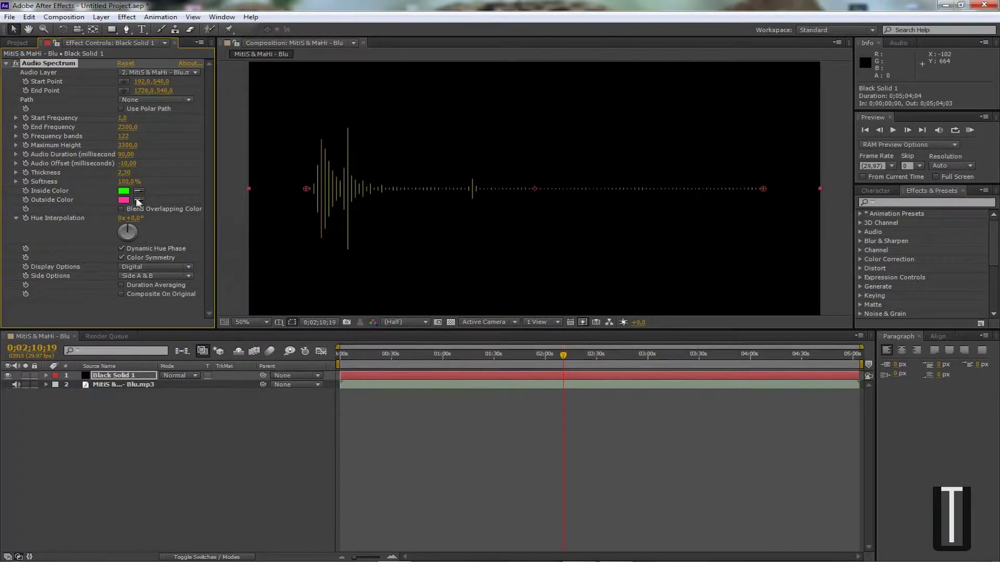
{"action": "left_click", "coordinate": [129, 199]}
{"action": "left_click_drag", "start_coordinate": [524, 230], "coordinate": [524, 265]}
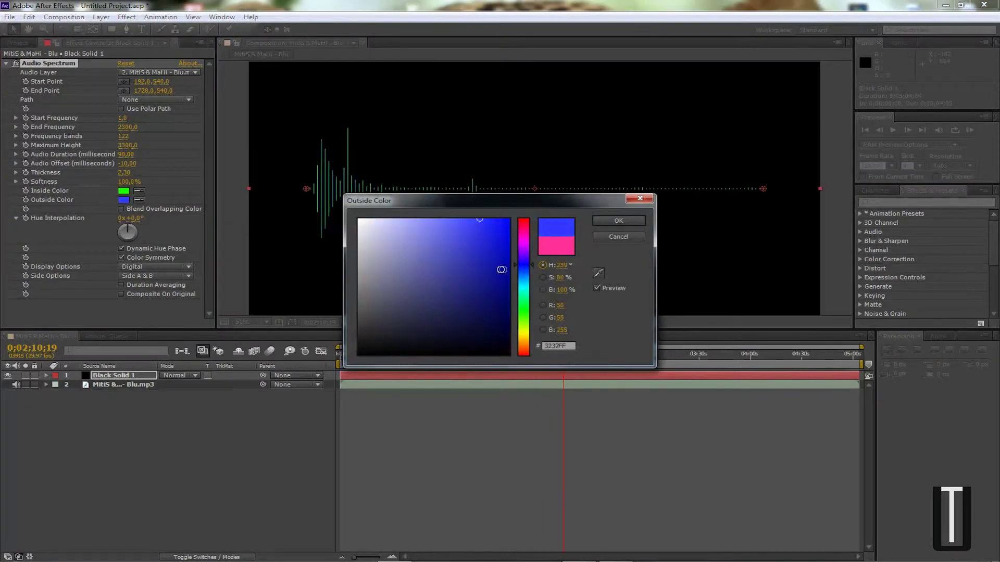
{"action": "left_click", "coordinate": [626, 220]}
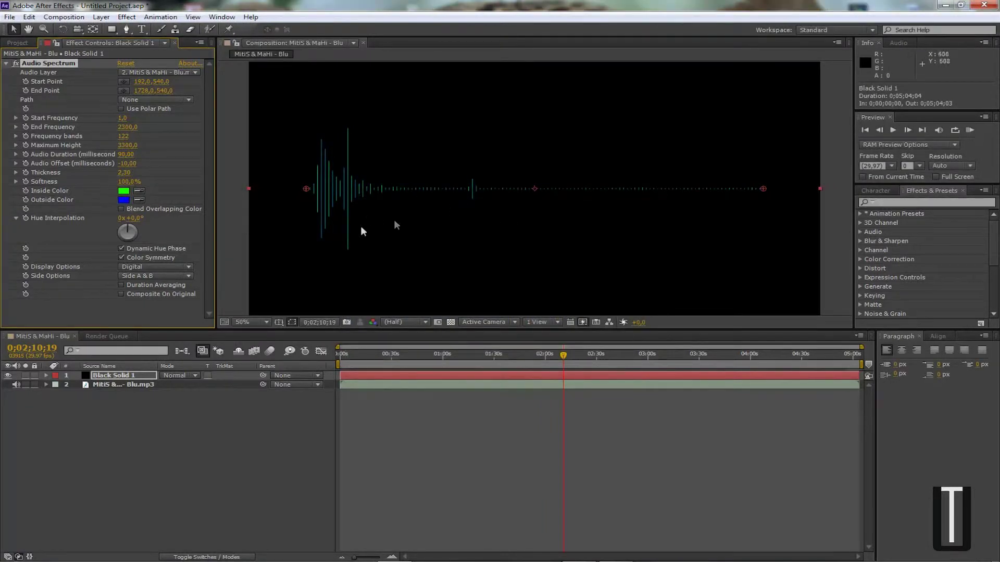
Try the Side A and Side B options on the spectrum, and return it to Side A & B
{"action": "left_click", "coordinate": [156, 275]}
{"action": "left_click", "coordinate": [161, 313]}
{"action": "left_click", "coordinate": [142, 274]}
{"action": "left_click", "coordinate": [147, 288]}
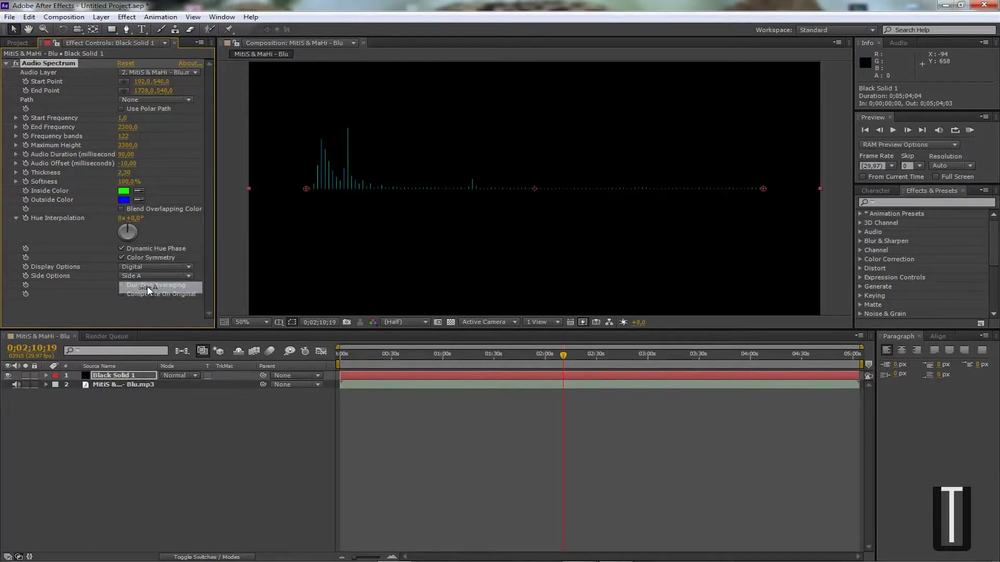
{"action": "left_click", "coordinate": [158, 274]}
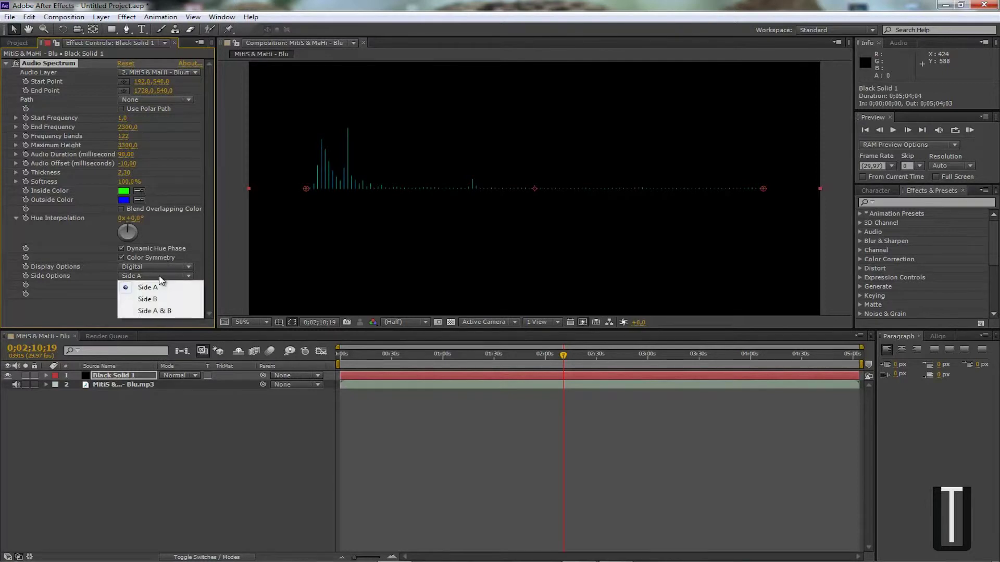
{"action": "left_click", "coordinate": [172, 298]}
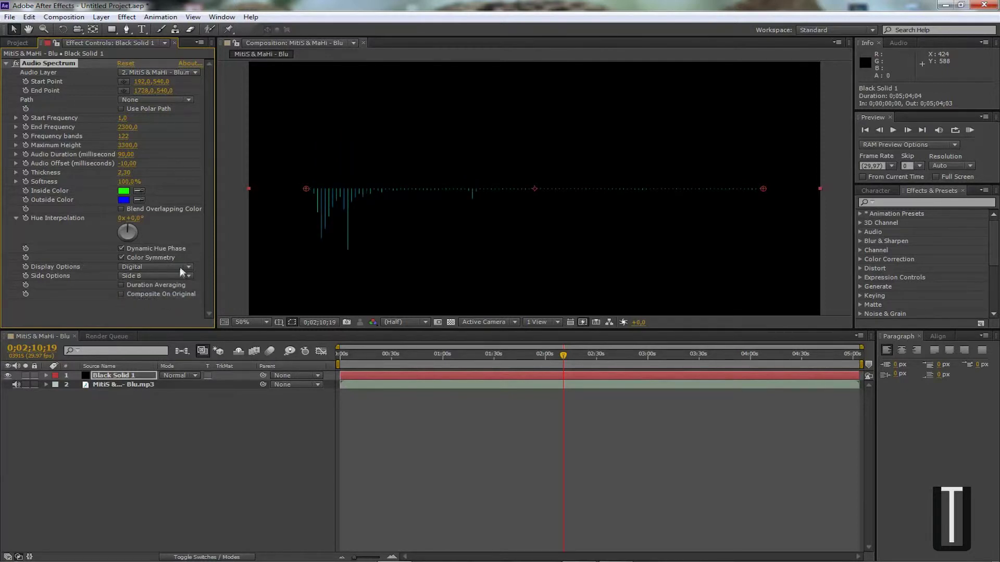
{"action": "left_click", "coordinate": [177, 275]}
{"action": "left_click", "coordinate": [173, 311]}
Try the Analog lines display option on the spectrum, and switch it to Analog dots
{"action": "left_click", "coordinate": [151, 265]}
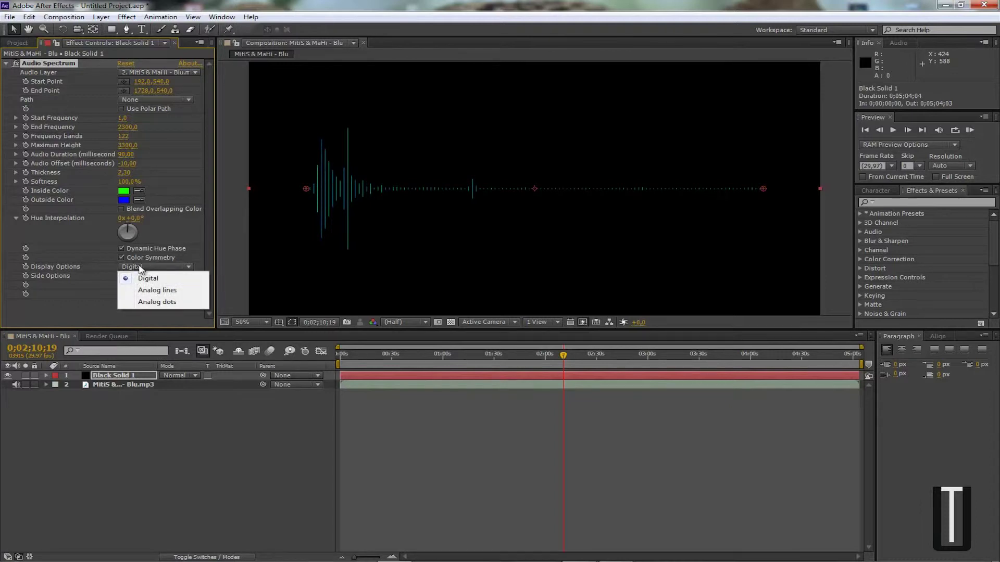
{"action": "left_click", "coordinate": [151, 290]}
{"action": "left_click", "coordinate": [162, 267]}
{"action": "left_click", "coordinate": [161, 303]}
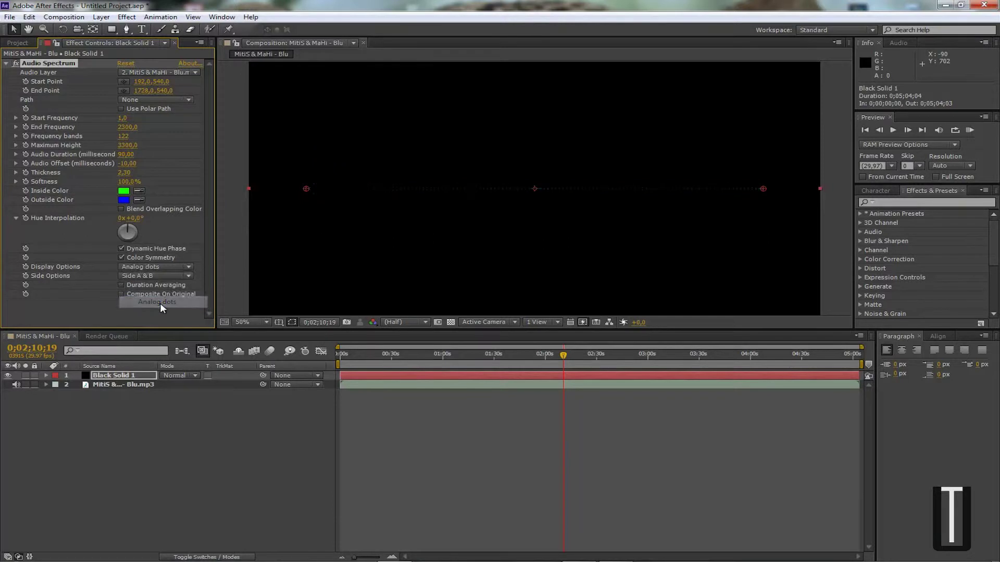
Set the spectrum's display option to Digital
{"action": "left_click", "coordinate": [170, 264]}
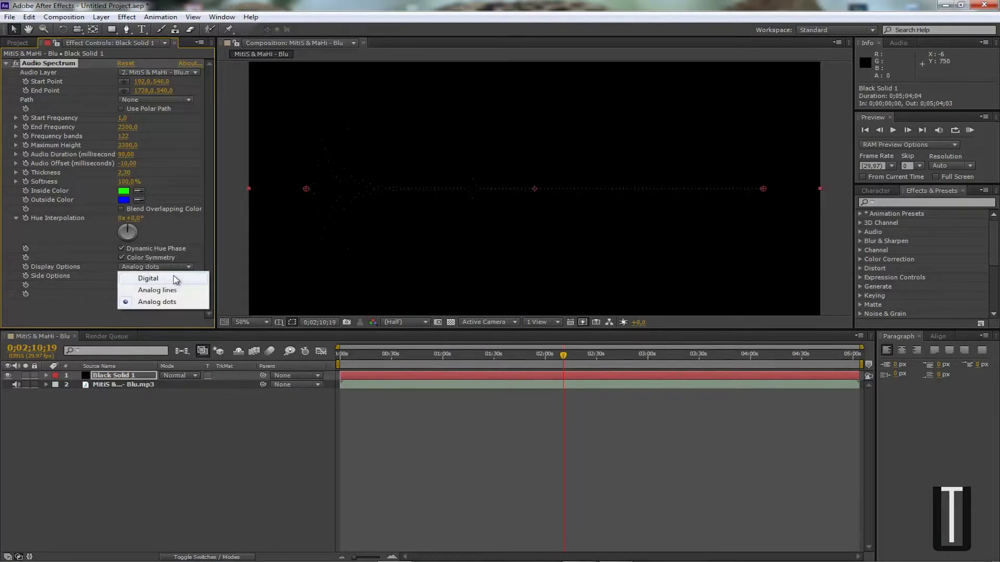
{"action": "left_click", "coordinate": [176, 279]}
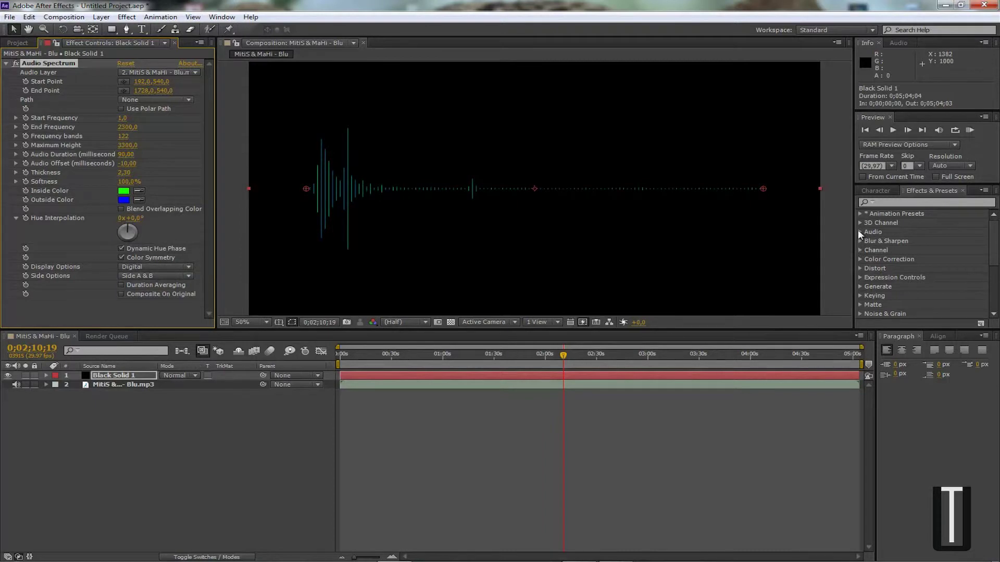
Hide the Effects & Presets panel and show it again
{"action": "left_click", "coordinate": [925, 193]}
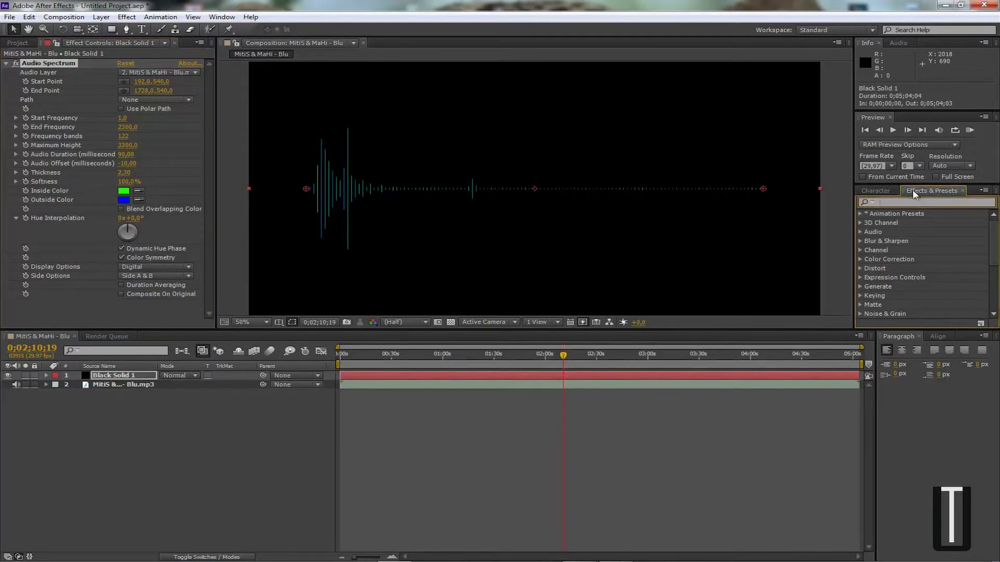
{"action": "left_click", "coordinate": [222, 17]}
{"action": "left_click", "coordinate": [250, 104]}
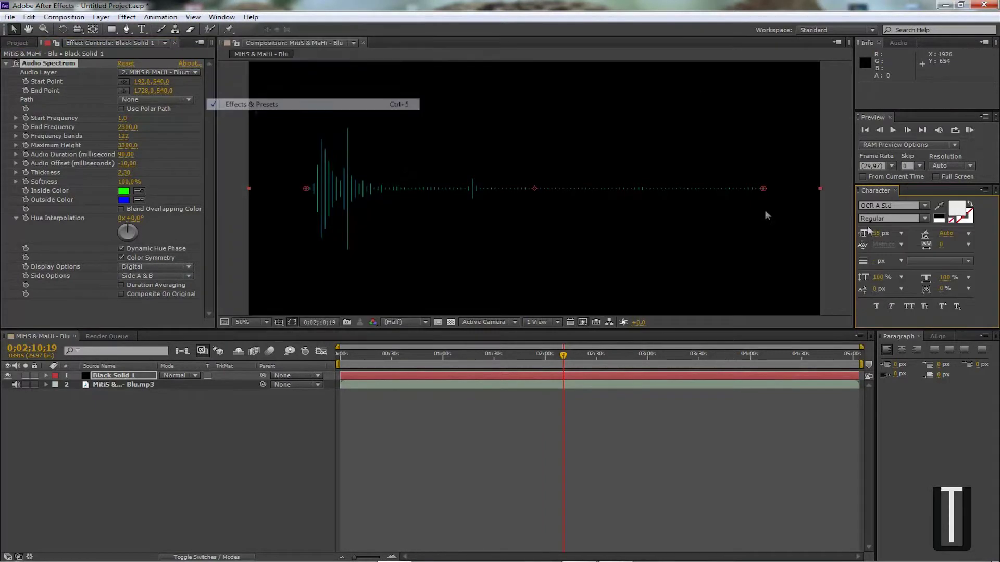
{"action": "left_click", "coordinate": [221, 18]}
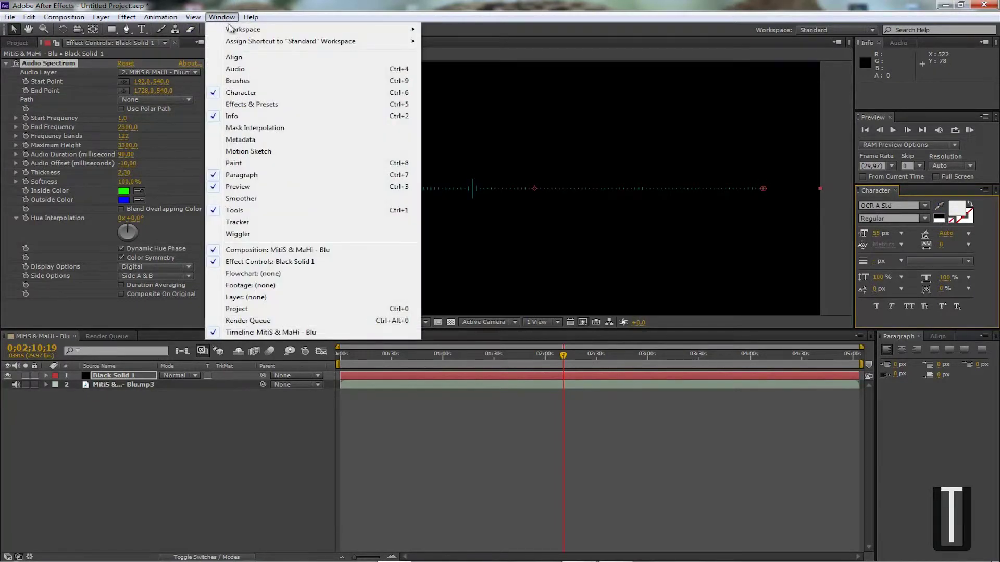
{"action": "left_click", "coordinate": [302, 104]}
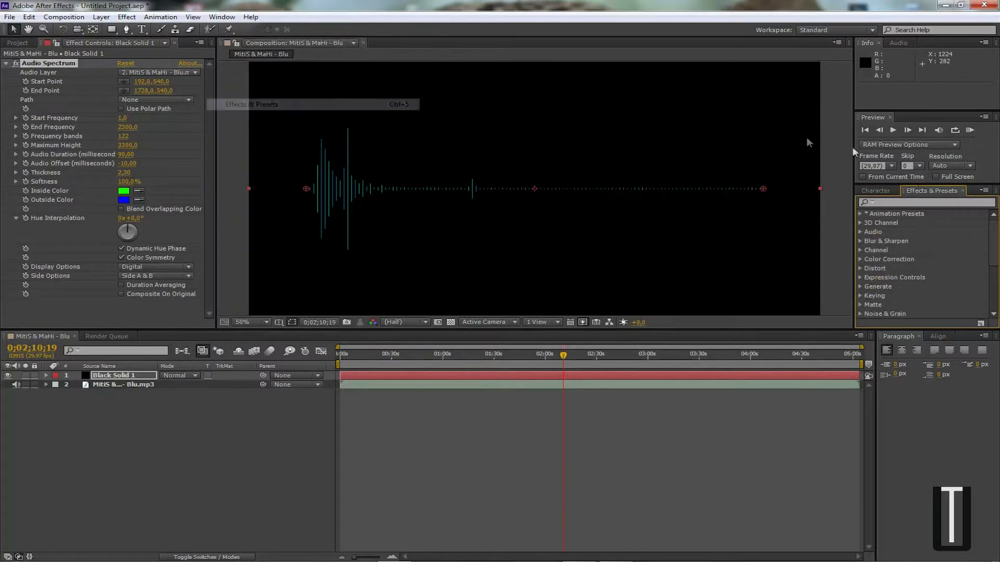
Find the Glow effect with the search term "glow" and apply it to the Black Solid 1 layer
{"action": "left_click", "coordinate": [898, 203]}
{"action": "type", "text": "glow"}
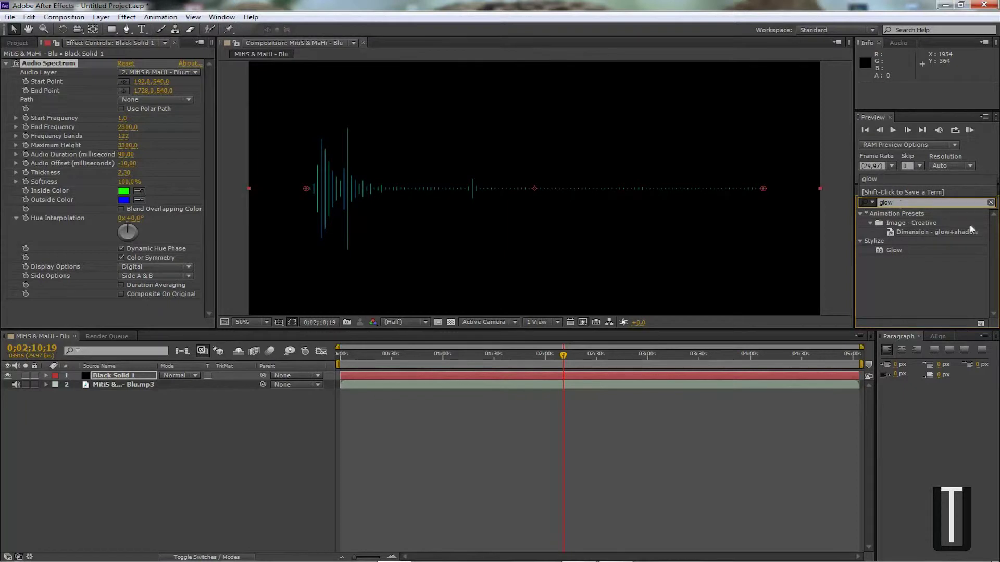
{"action": "left_click_drag", "start_coordinate": [905, 248], "coordinate": [142, 367]}
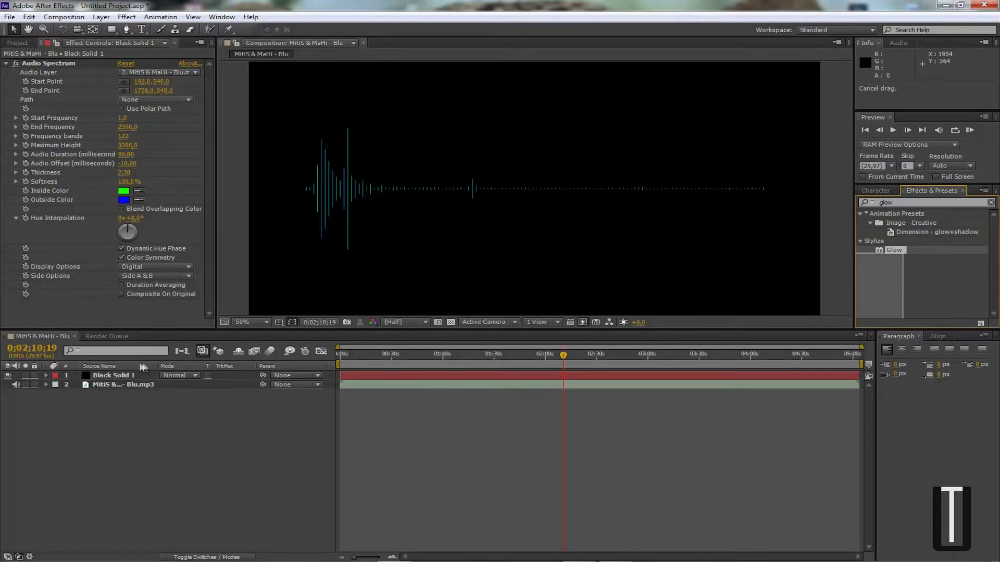
{"action": "left_click_drag", "start_coordinate": [894, 250], "coordinate": [102, 374]}
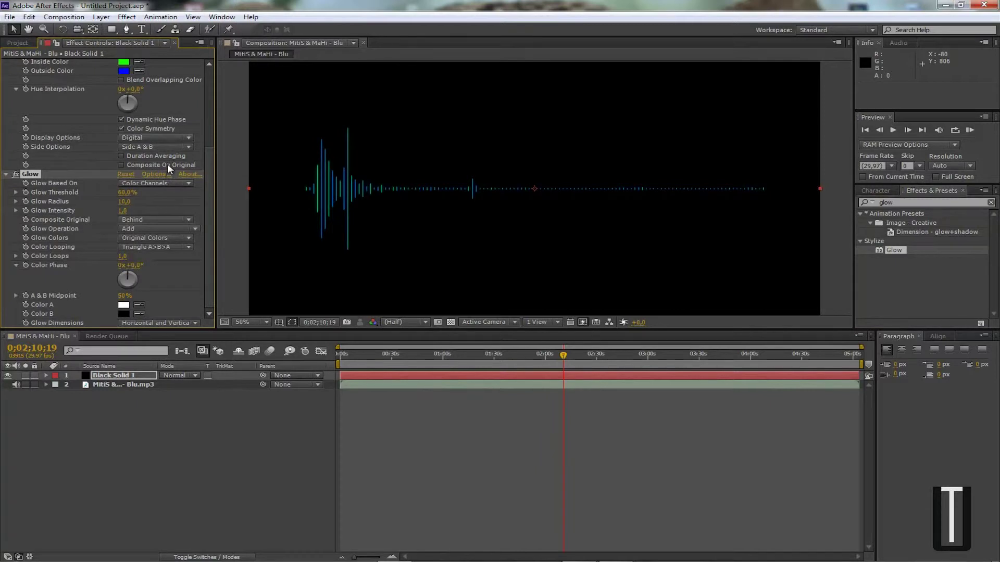
Try basing the glow on Alpha Channel, return it to Color Channels, and use A & B Colors as the glow colors
{"action": "left_click", "coordinate": [148, 185]}
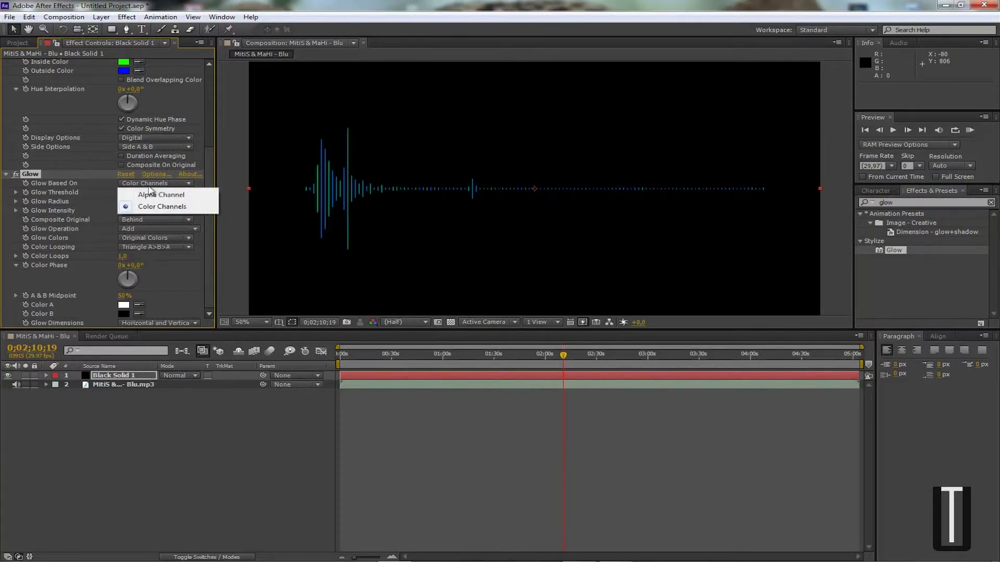
{"action": "left_click", "coordinate": [156, 194]}
{"action": "left_click", "coordinate": [152, 182]}
{"action": "left_click", "coordinate": [149, 206]}
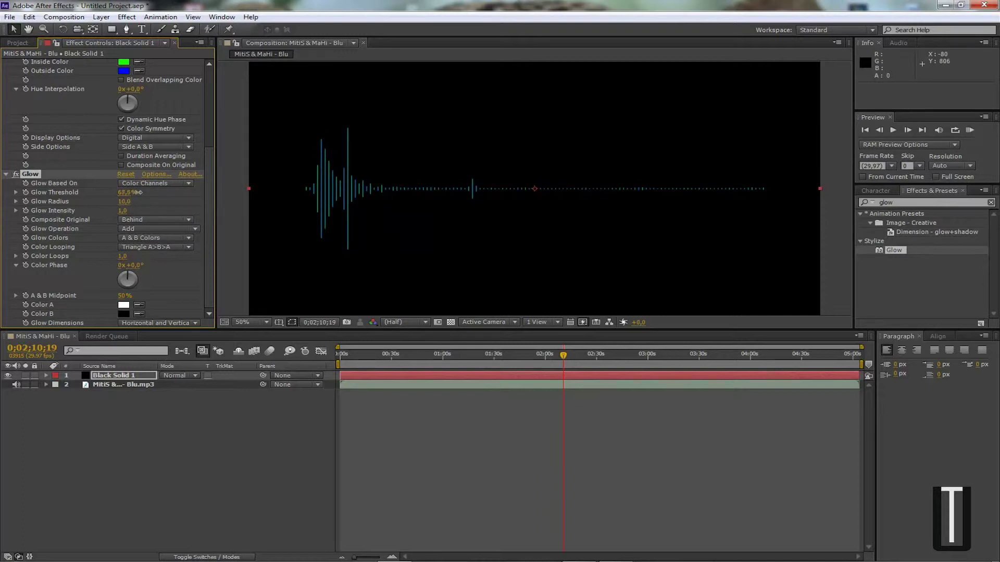
Set the glow's threshold to 27.1%, radius to 157 and intensity to 1.3, and try compositing the original On Top before returning to Behind
{"action": "left_click_drag", "start_coordinate": [140, 192], "coordinate": [207, 200]}
{"action": "left_click", "coordinate": [135, 217]}
{"action": "left_click", "coordinate": [141, 229]}
{"action": "left_click", "coordinate": [142, 219]}
{"action": "left_click", "coordinate": [142, 242]}
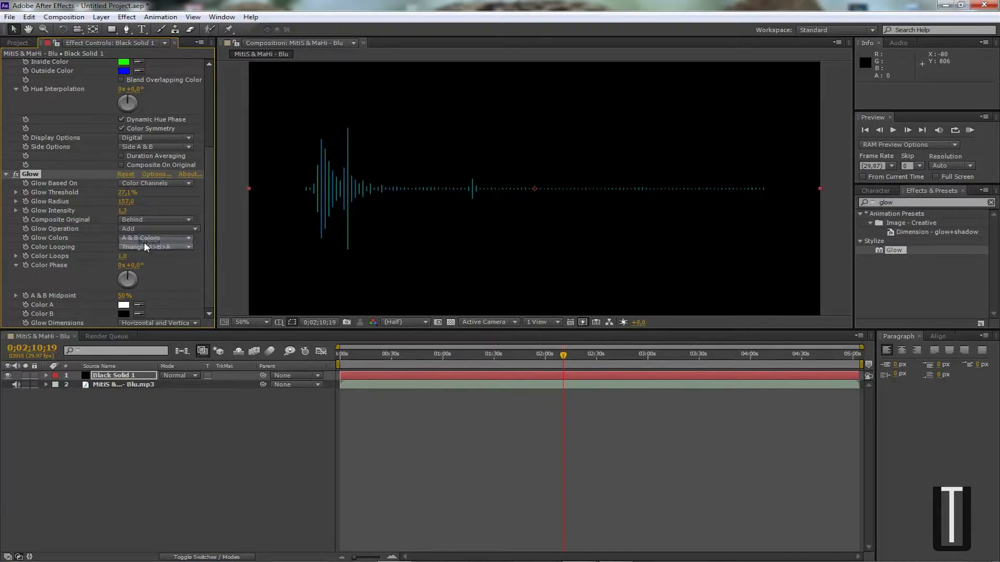
Base the glow on Alpha Channel, with a threshold of 32.5% and a radius of 44
{"action": "left_click", "coordinate": [130, 182]}
{"action": "left_click", "coordinate": [139, 195]}
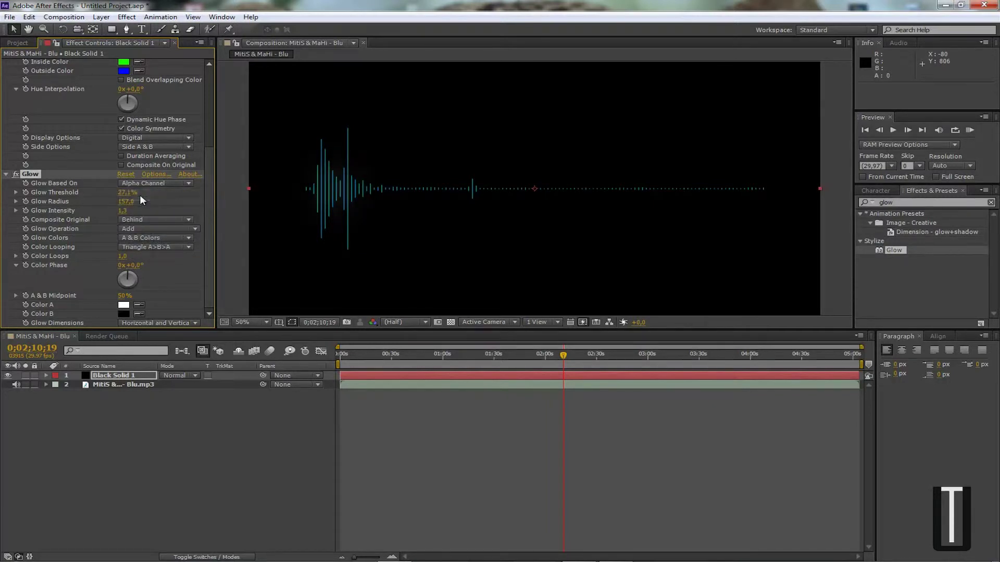
{"action": "left_click_drag", "start_coordinate": [126, 194], "coordinate": [106, 200]}
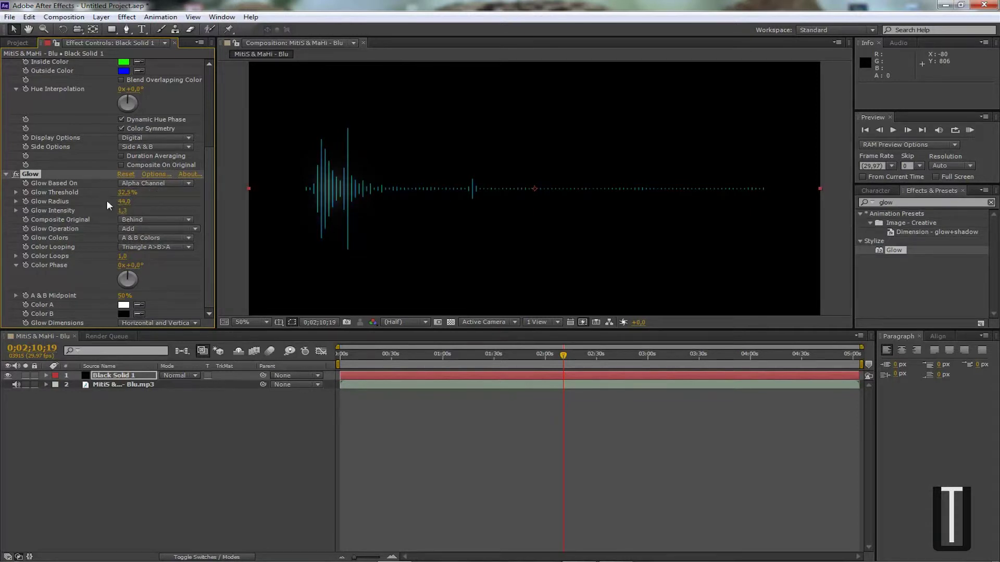
Compare Color Channels with Alpha Channel as the basis of the glow, and return to Alpha Channel
{"action": "left_click", "coordinate": [139, 185]}
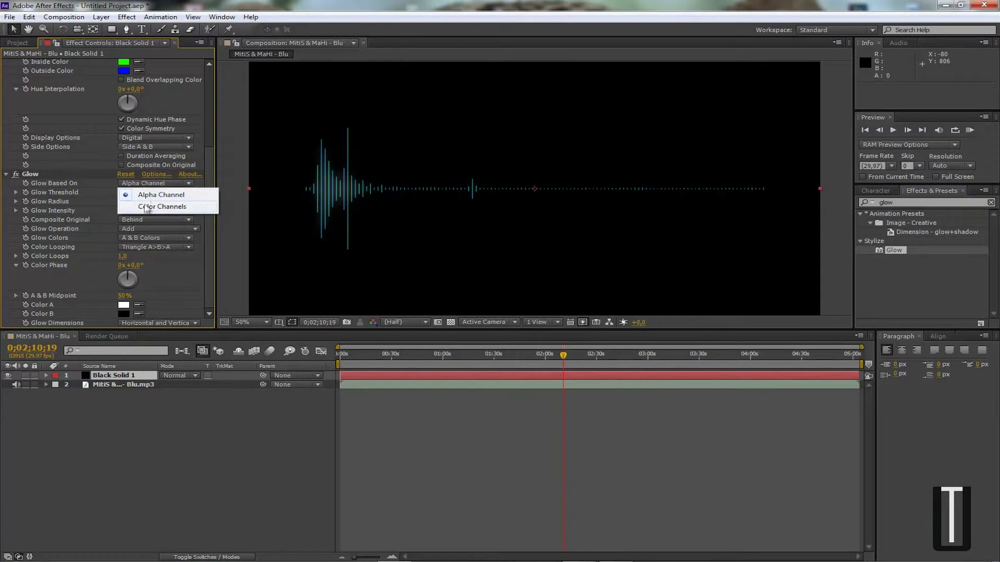
{"action": "left_click", "coordinate": [149, 207]}
{"action": "left_click", "coordinate": [152, 186]}
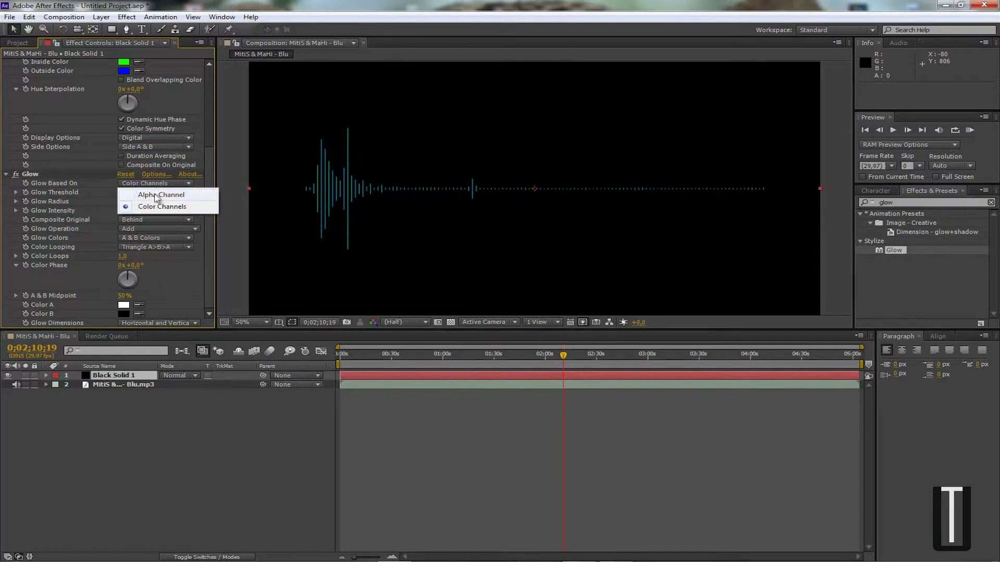
{"action": "left_click", "coordinate": [161, 195]}
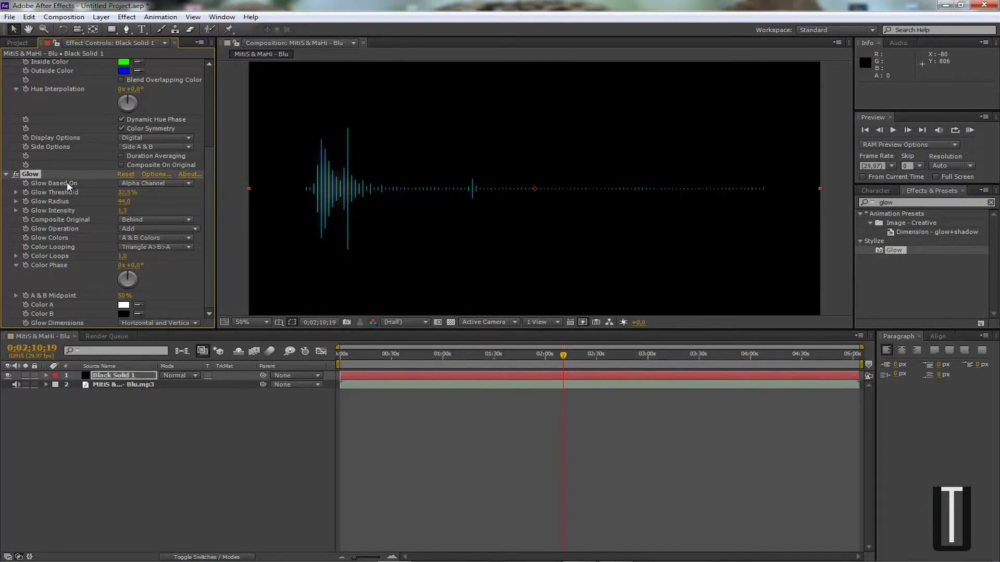
{"action": "left_click", "coordinate": [123, 184]}
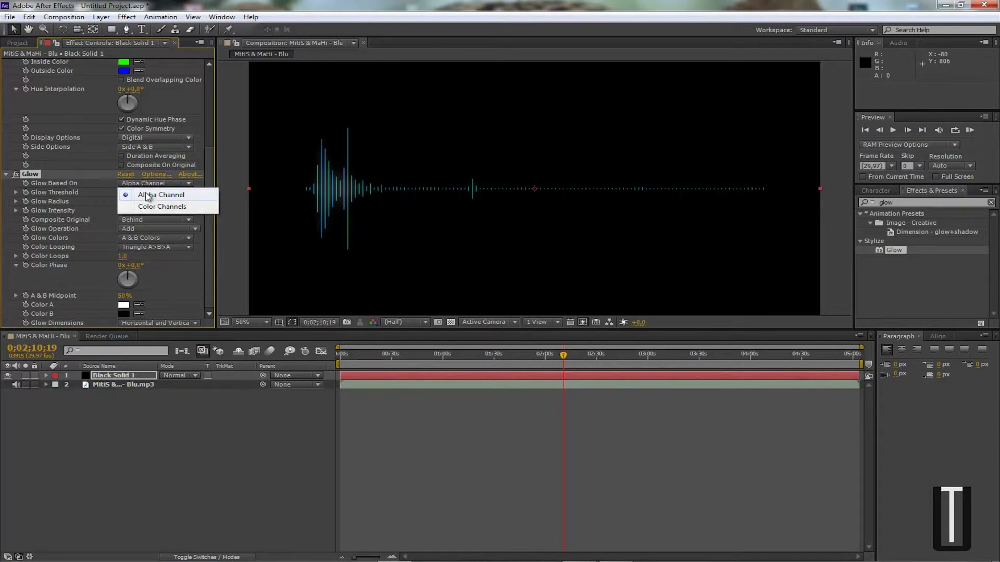
{"action": "left_click", "coordinate": [145, 194]}
Set the glow's threshold to 16.5% and its radius to 58
{"action": "left_click_drag", "start_coordinate": [153, 192], "coordinate": [125, 192]}
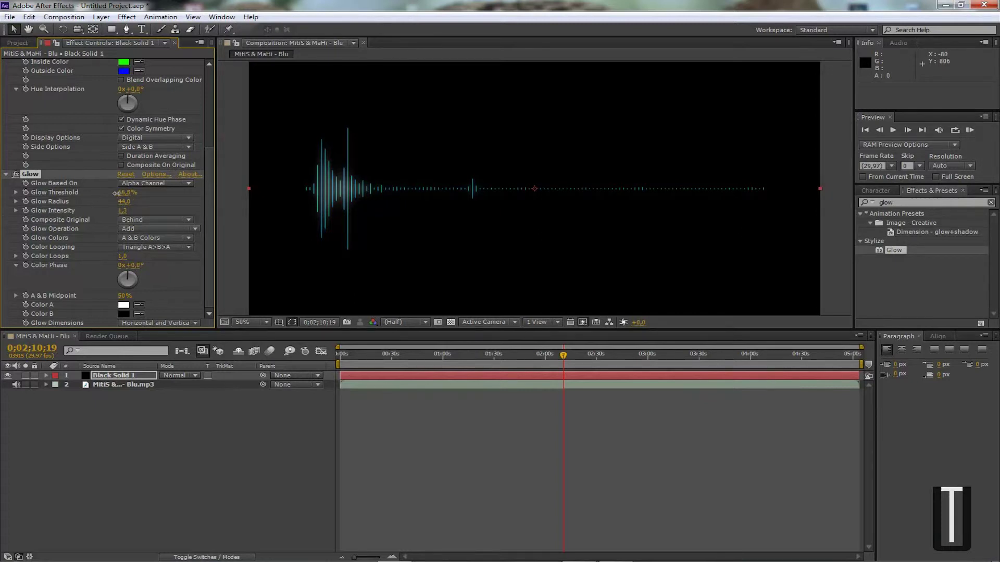
{"action": "left_click", "coordinate": [125, 203]}
{"action": "type", "text": "88"}
{"action": "key", "text": "Return"}
{"action": "left_click_drag", "start_coordinate": [151, 200], "coordinate": [124, 203]}
Try a glow intensity of 1.8, and settle on 1.5
{"action": "left_click_drag", "start_coordinate": [121, 215], "coordinate": [172, 216]}
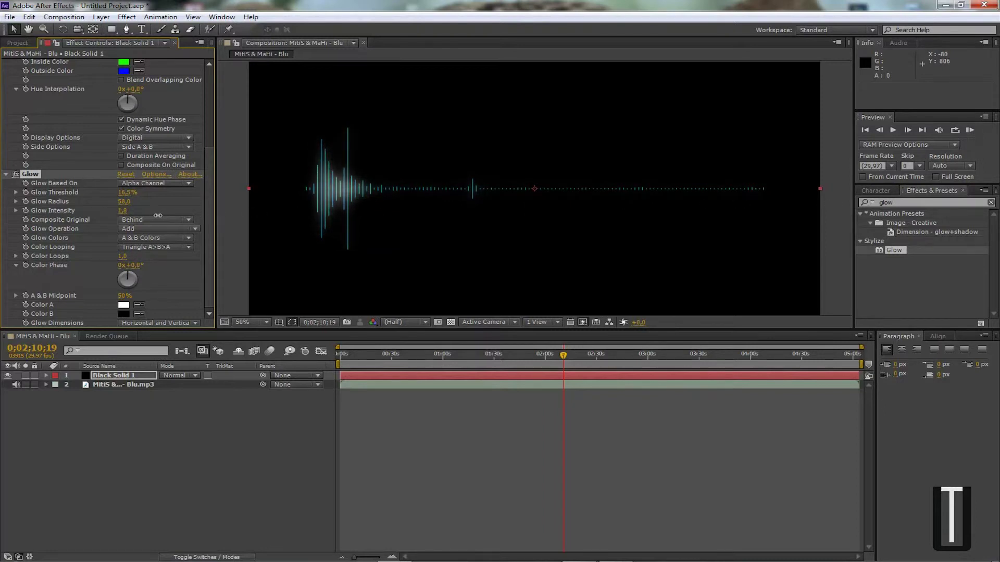
{"action": "left_click", "coordinate": [160, 219]}
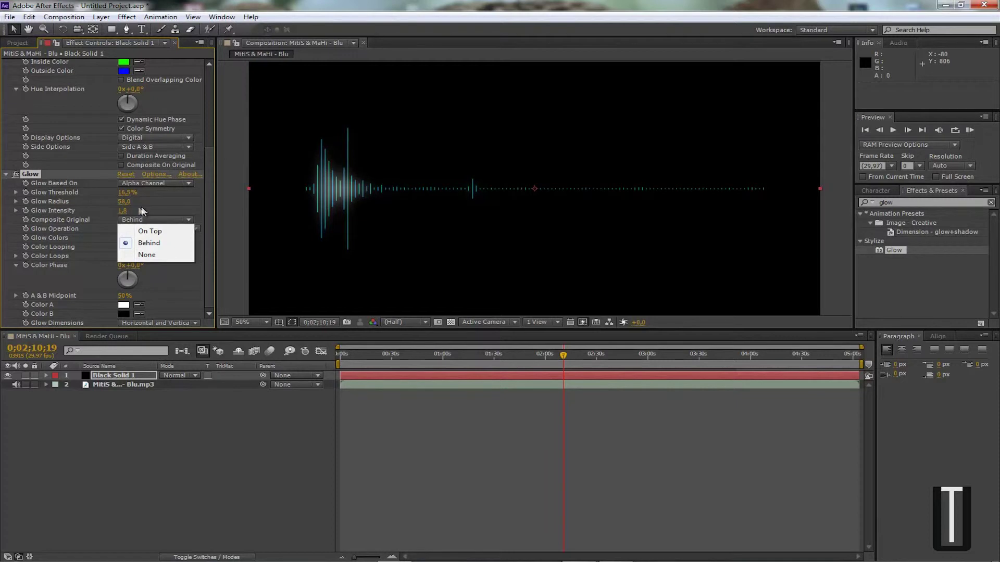
{"action": "left_click", "coordinate": [128, 208]}
{"action": "left_click_drag", "start_coordinate": [125, 214], "coordinate": [118, 211]}
Try the On Top and None options for the glow's Composite Original setting, and return it to Behind
{"action": "left_click", "coordinate": [143, 219]}
{"action": "left_click", "coordinate": [148, 229]}
{"action": "left_click", "coordinate": [151, 220]}
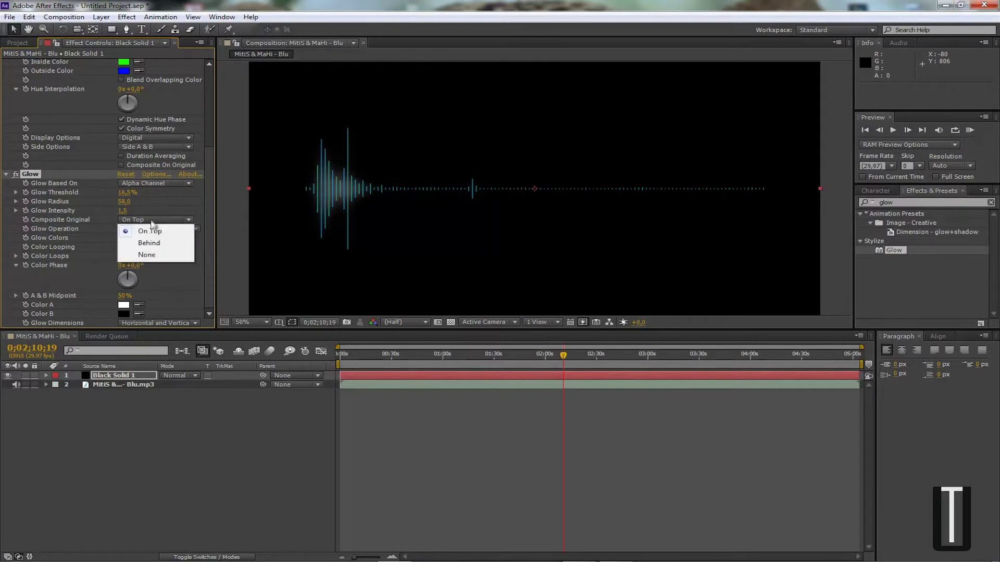
{"action": "left_click", "coordinate": [148, 255]}
{"action": "left_click", "coordinate": [149, 219]}
{"action": "left_click", "coordinate": [147, 243]}
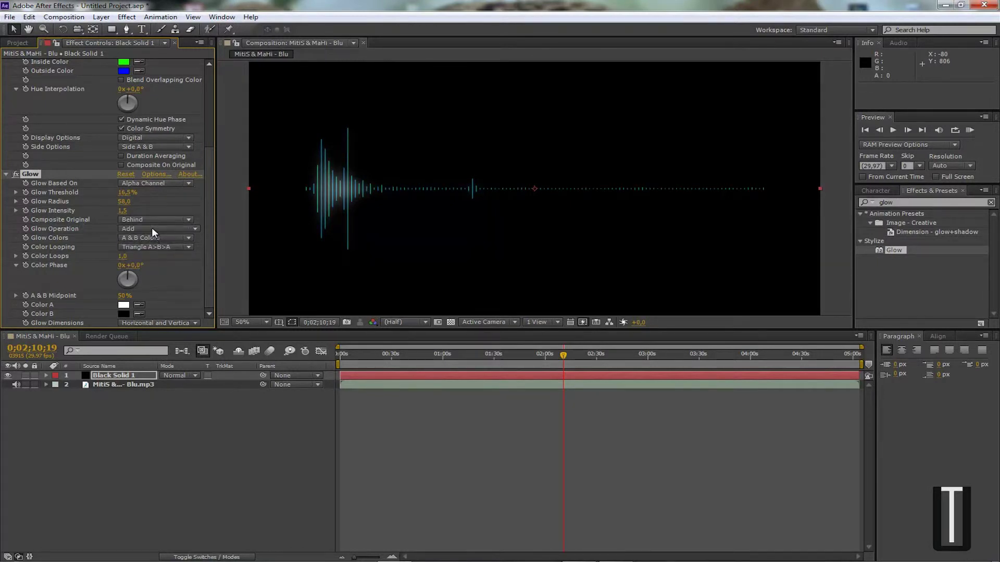
Review the options for the glow operation and glow colors, keeping Add and A & B Colors
{"action": "left_click", "coordinate": [151, 229]}
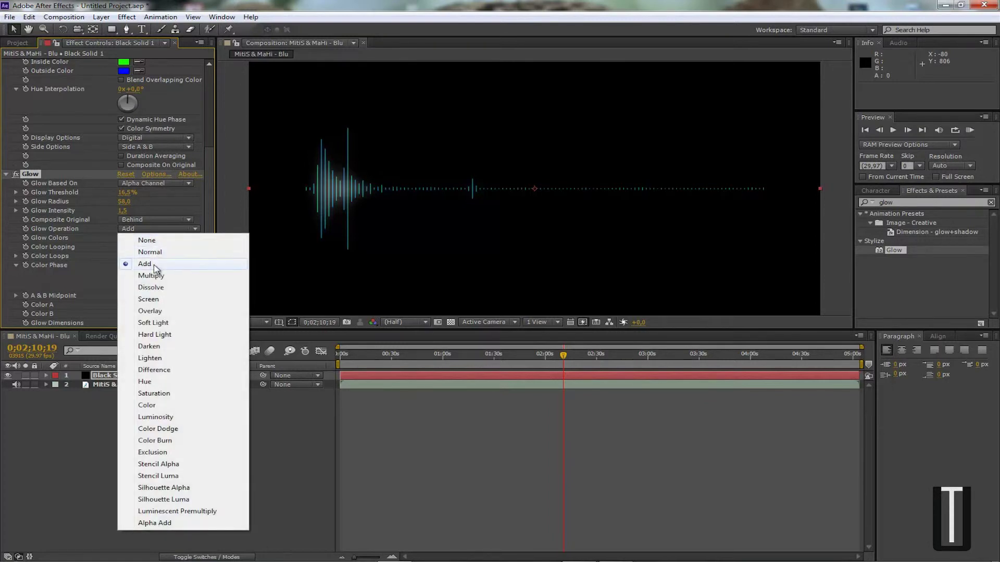
{"action": "left_click", "coordinate": [152, 264]}
{"action": "left_click", "coordinate": [140, 237]}
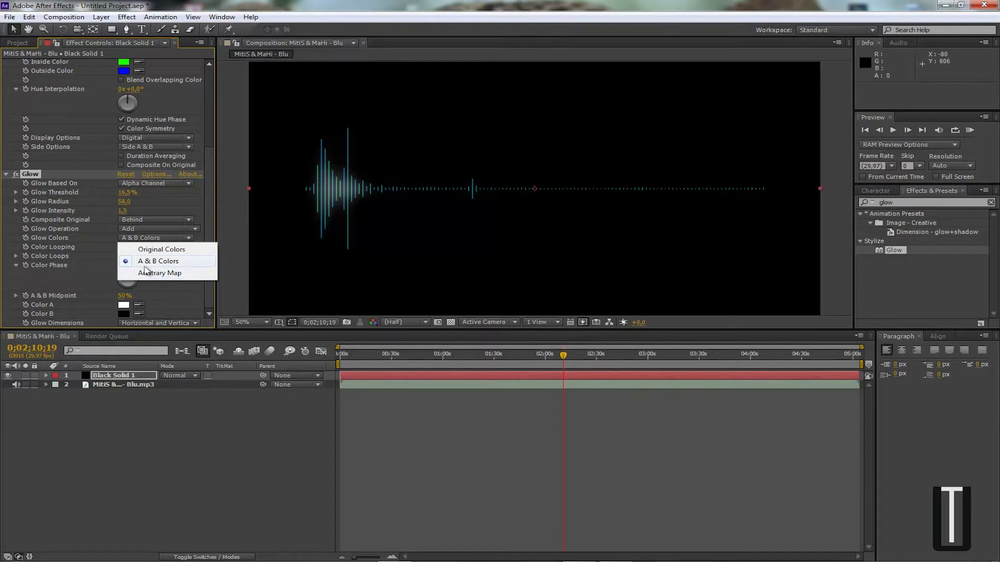
{"action": "left_click", "coordinate": [143, 262]}
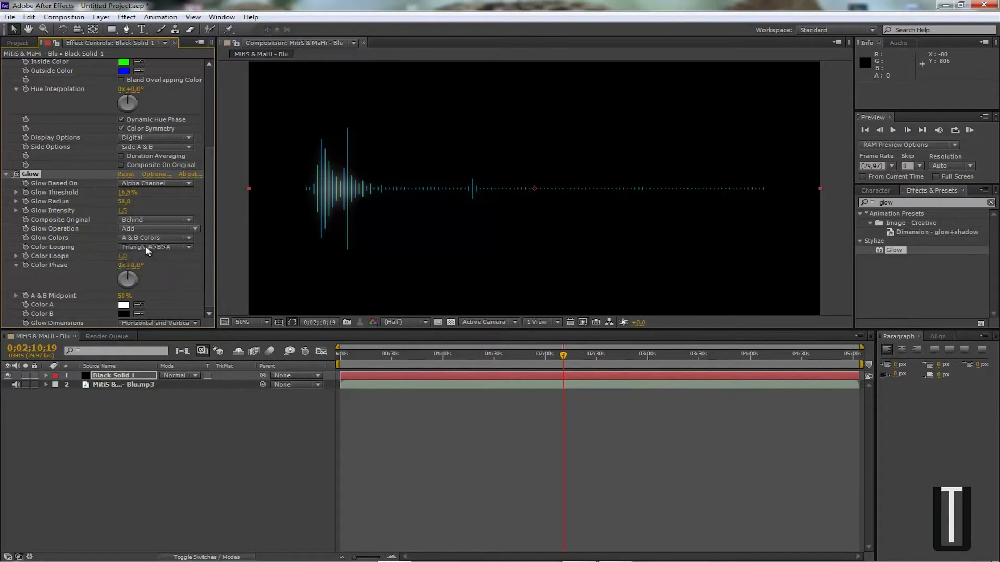
Keep the glow's color looping at Triangle A>B>A and set its color loops to 1.1
{"action": "left_click", "coordinate": [145, 247]}
{"action": "left_click", "coordinate": [166, 246]}
{"action": "left_click", "coordinate": [166, 245]}
{"action": "left_click", "coordinate": [90, 264]}
Try the Horizontal and Vertical glow dimensions, and return to Horizontal and Vertical combined
{"action": "left_click", "coordinate": [137, 321]}
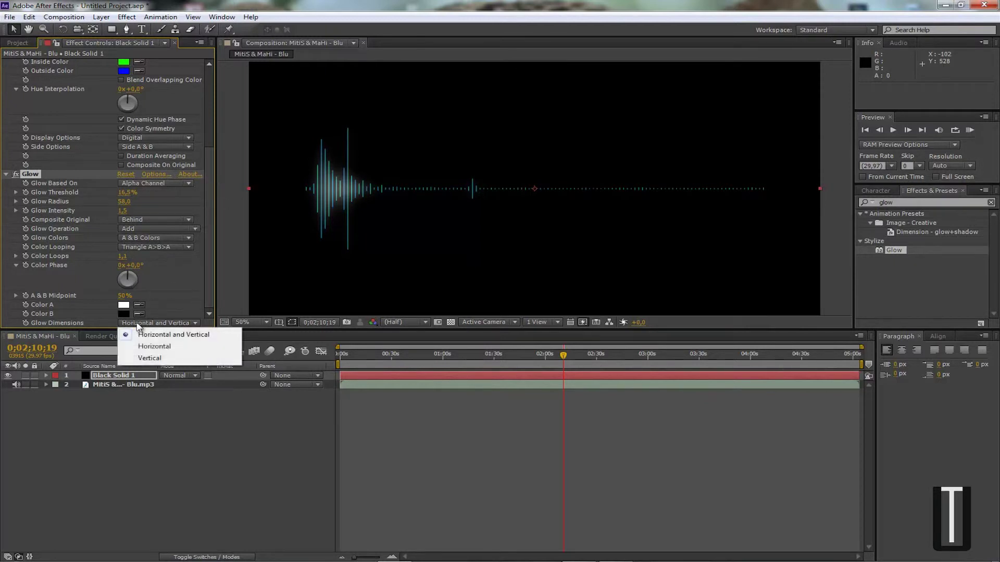
{"action": "left_click", "coordinate": [144, 345]}
{"action": "left_click", "coordinate": [150, 324]}
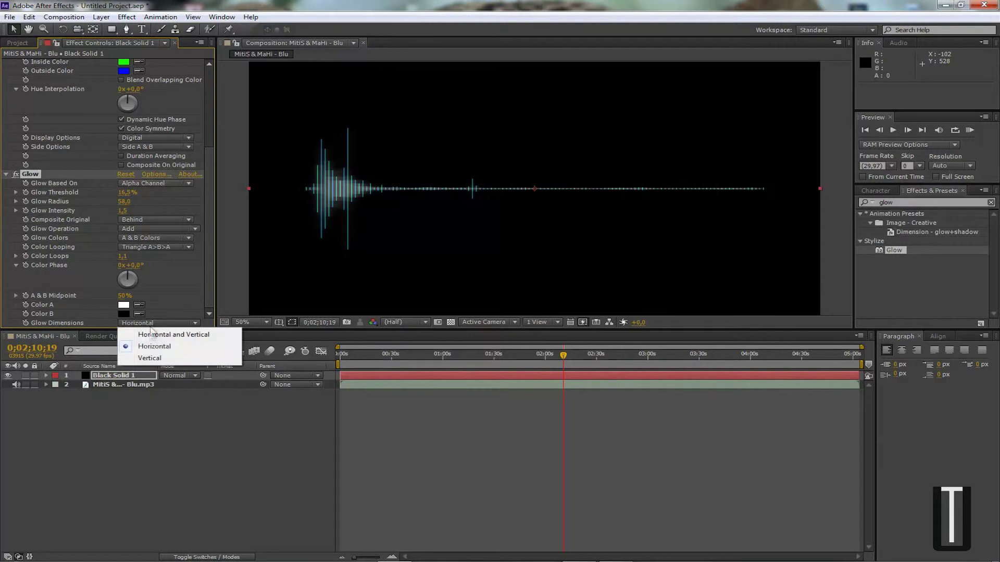
{"action": "left_click", "coordinate": [150, 357]}
{"action": "left_click", "coordinate": [149, 324]}
{"action": "left_click", "coordinate": [150, 335]}
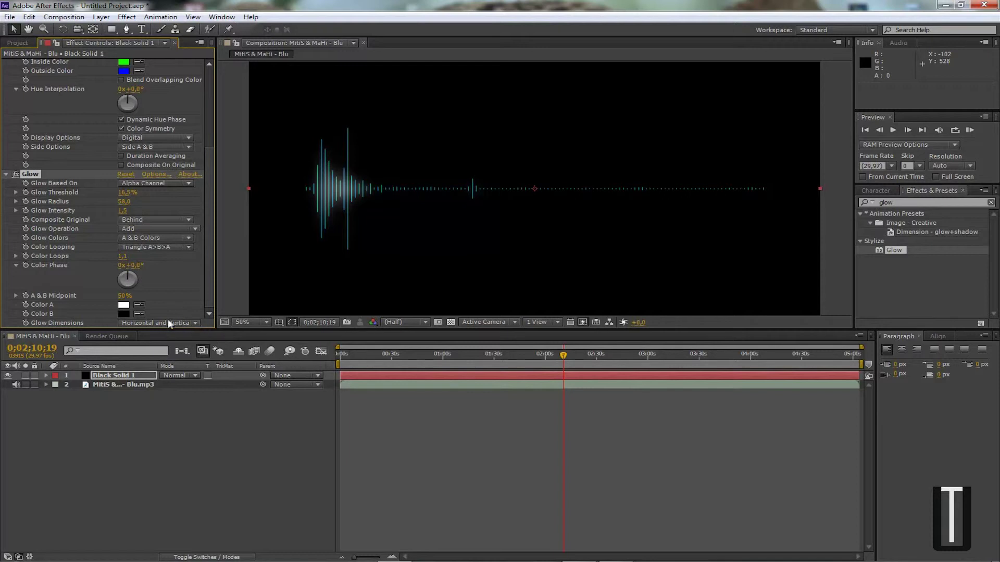
Find the Polar Coordinates effect with the search term "polar" and apply it to the Black Solid 1 layer
{"action": "scroll", "coordinate": [182, 237], "scroll_direction": "up", "scroll_amount": 2}
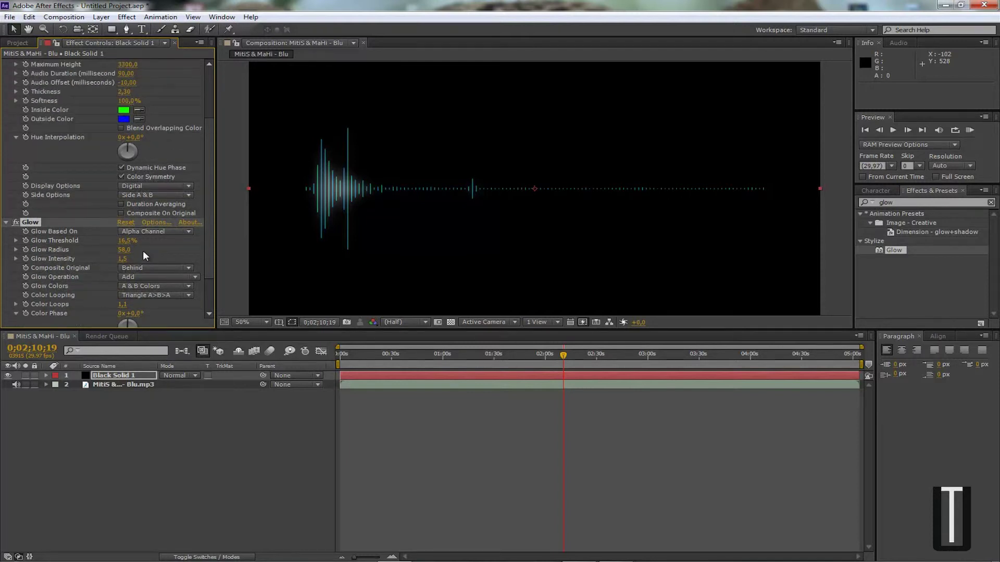
{"action": "scroll", "coordinate": [143, 251], "scroll_direction": "up", "scroll_amount": 3}
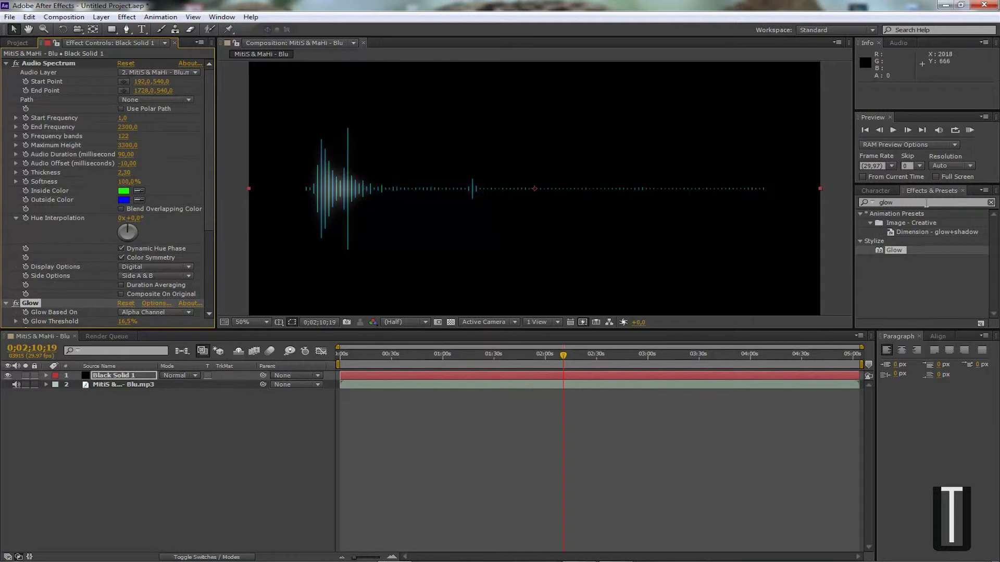
{"action": "left_click", "coordinate": [926, 202]}
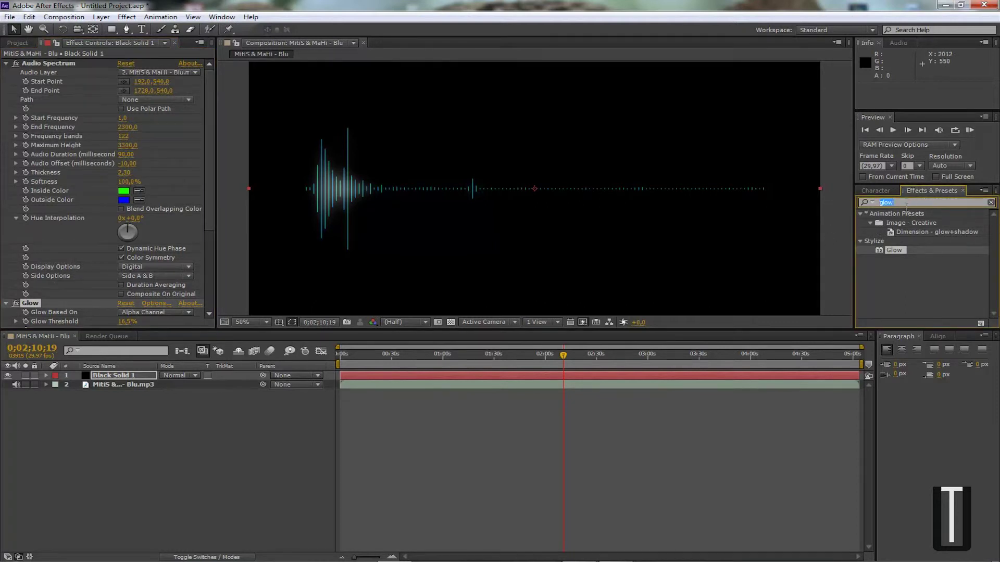
{"action": "type", "text": "pol"}
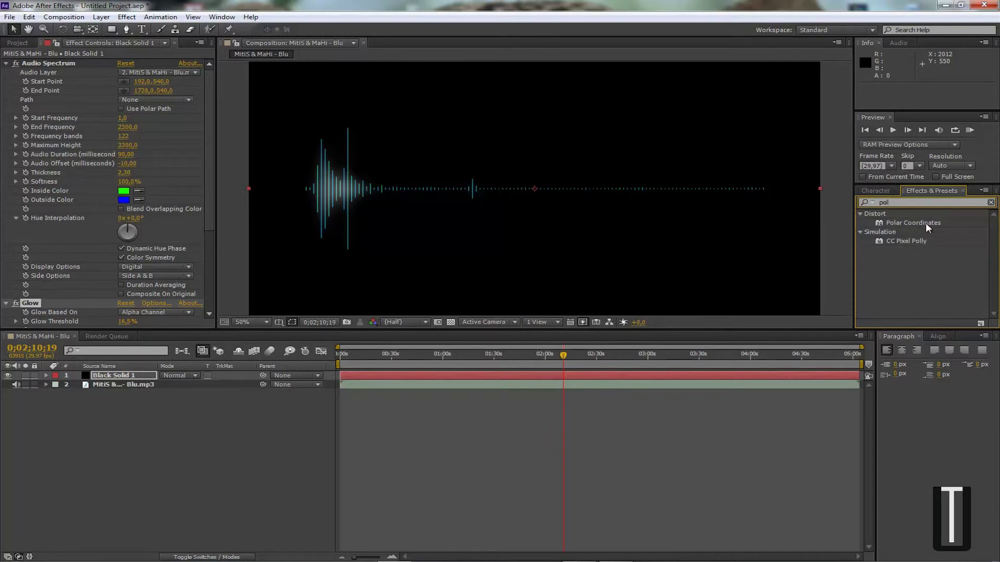
{"action": "type", "text": "ar"}
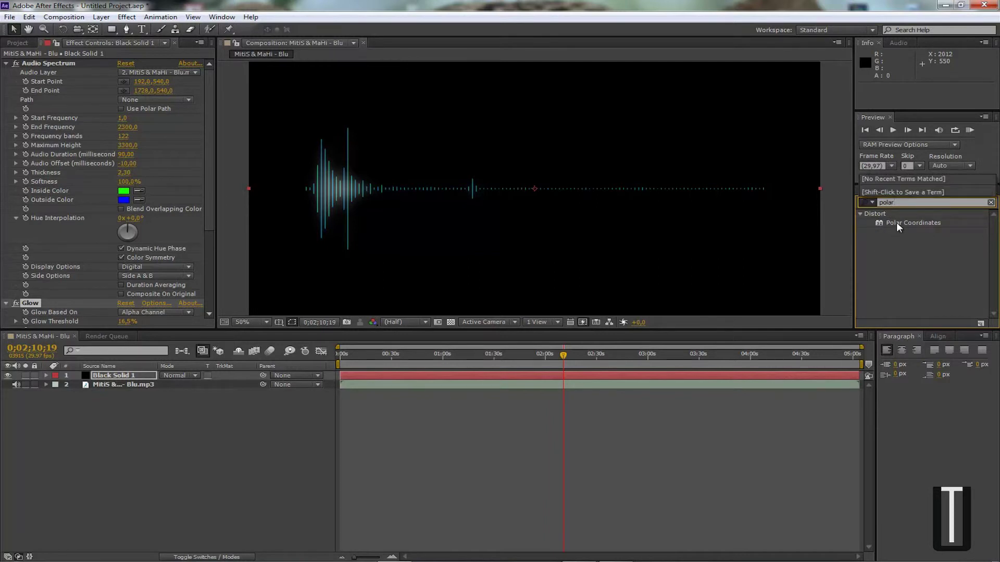
{"action": "left_click_drag", "start_coordinate": [901, 219], "coordinate": [123, 377]}
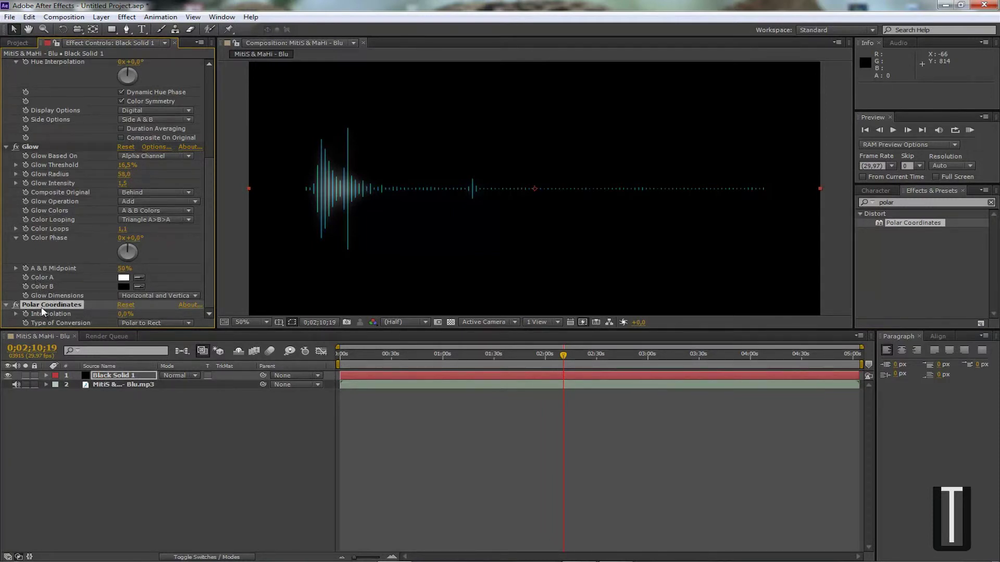
Set the Polar Coordinates conversion type to Rect to Polar and its interpolation to 100%
{"action": "left_click", "coordinate": [130, 322]}
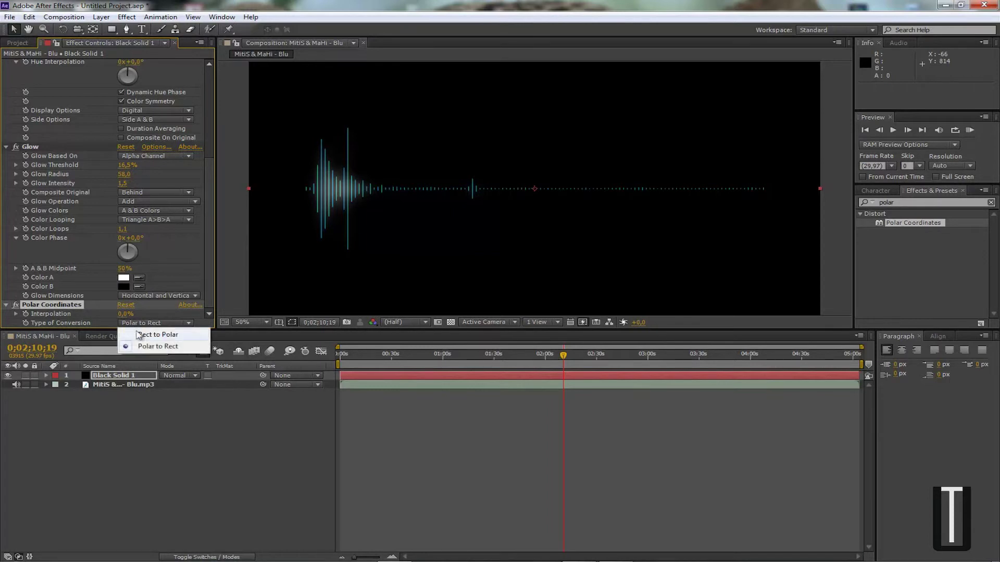
{"action": "left_click", "coordinate": [139, 335]}
{"action": "left_click_drag", "start_coordinate": [124, 314], "coordinate": [223, 310]}
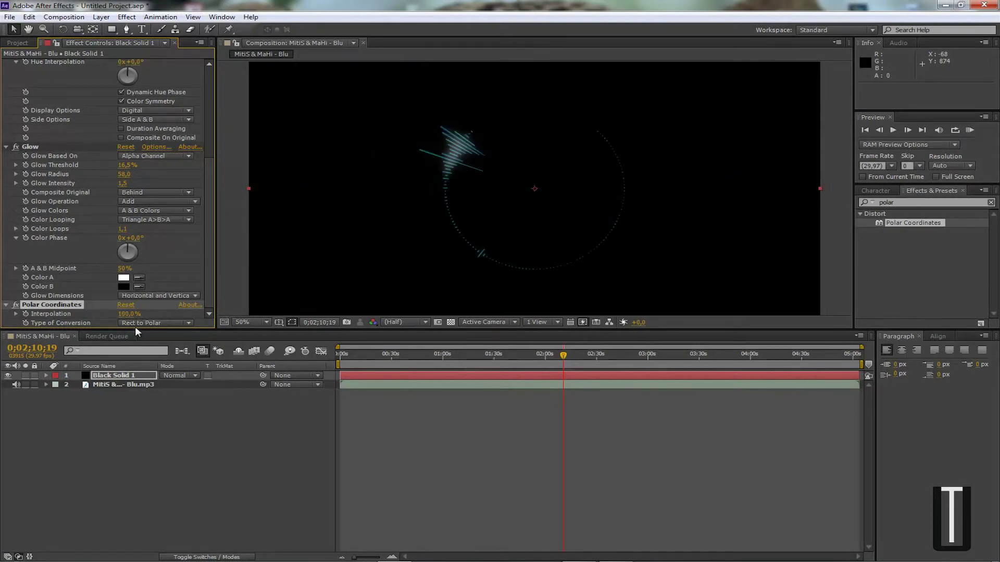
{"action": "left_click", "coordinate": [135, 326]}
{"action": "left_click", "coordinate": [140, 327]}
{"action": "left_click", "coordinate": [156, 323]}
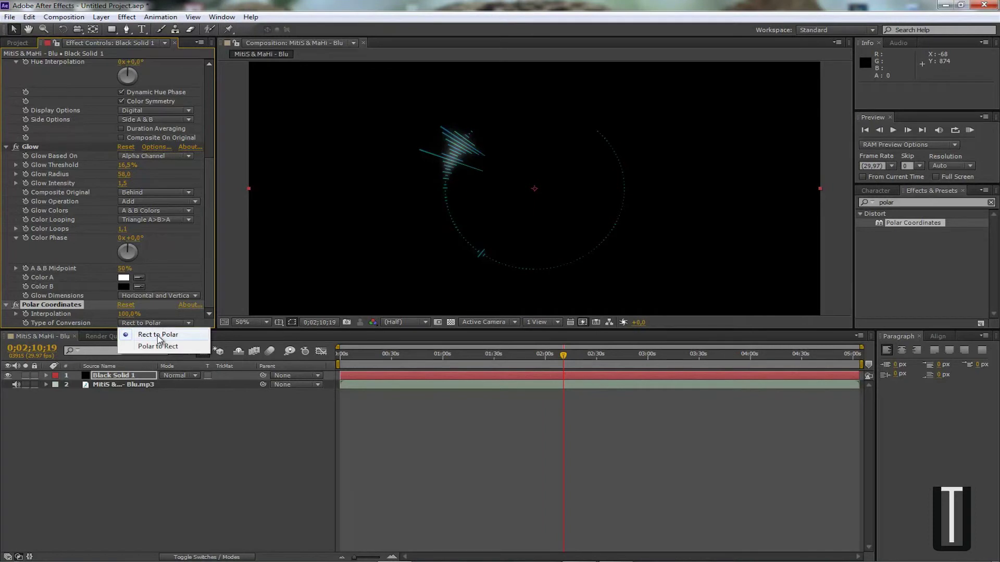
{"action": "left_click", "coordinate": [158, 336]}
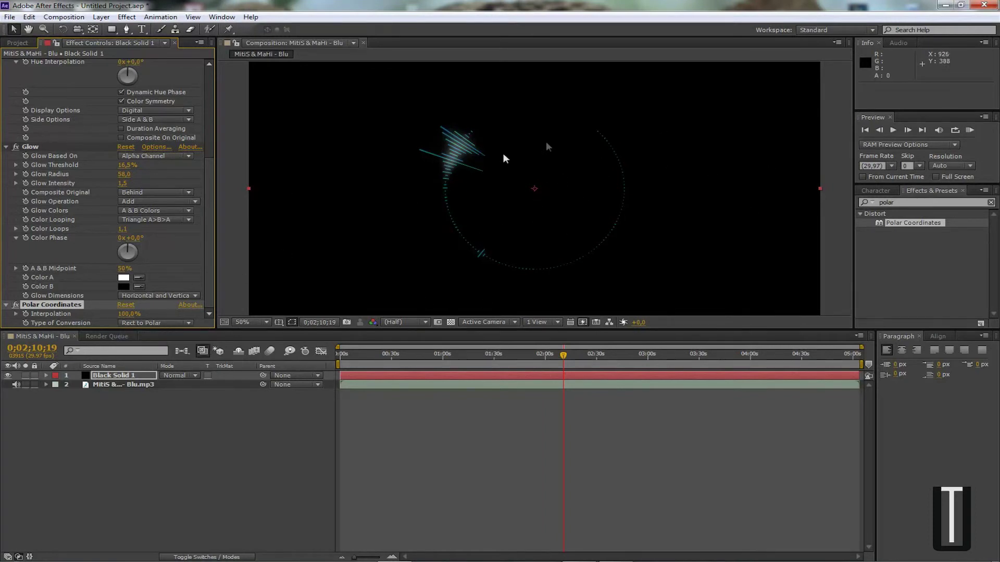
Widen the Audio Spectrum so the circle closes further, moving its end point to about 1884, 502 and its start point to about 36, 494
{"action": "left_click", "coordinate": [137, 375]}
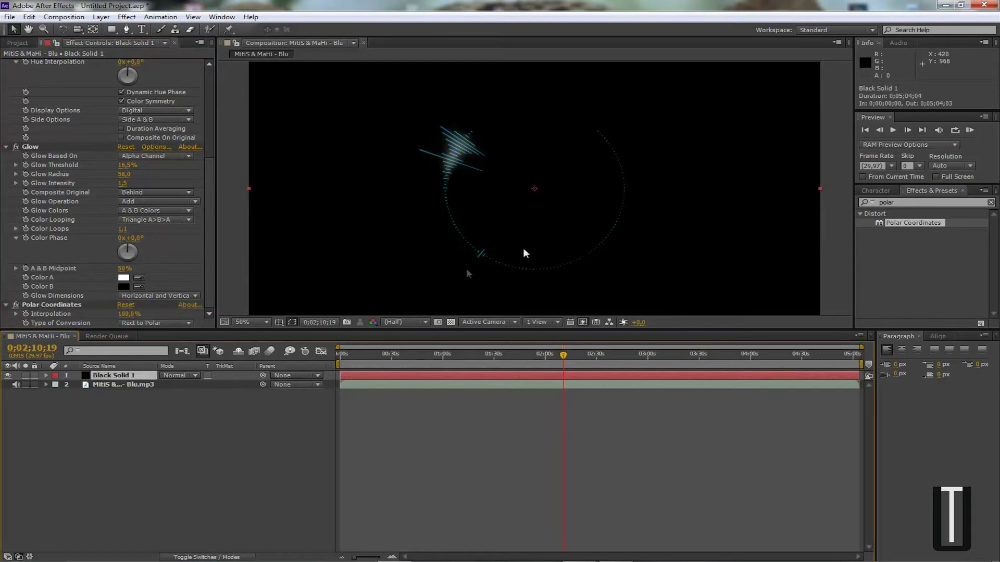
{"action": "scroll", "coordinate": [67, 129], "scroll_direction": "up", "scroll_amount": 5}
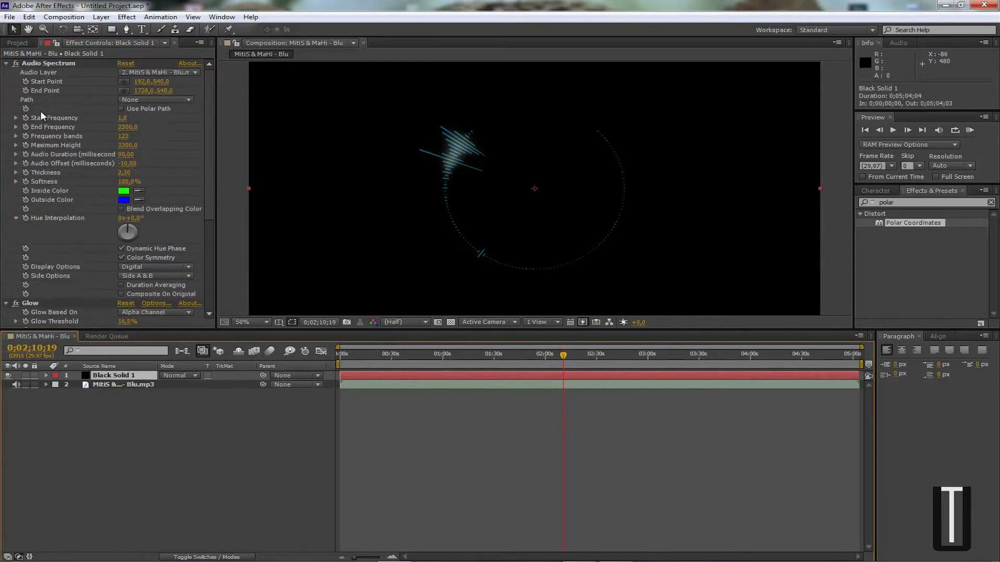
{"action": "left_click", "coordinate": [42, 63]}
{"action": "left_click_drag", "start_coordinate": [769, 184], "coordinate": [810, 180]}
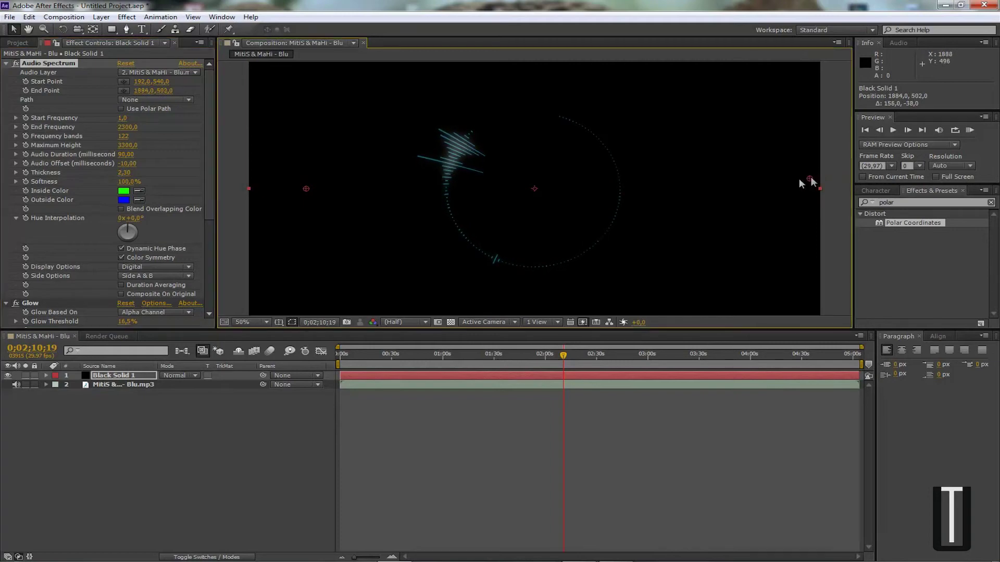
{"action": "left_click", "coordinate": [55, 64]}
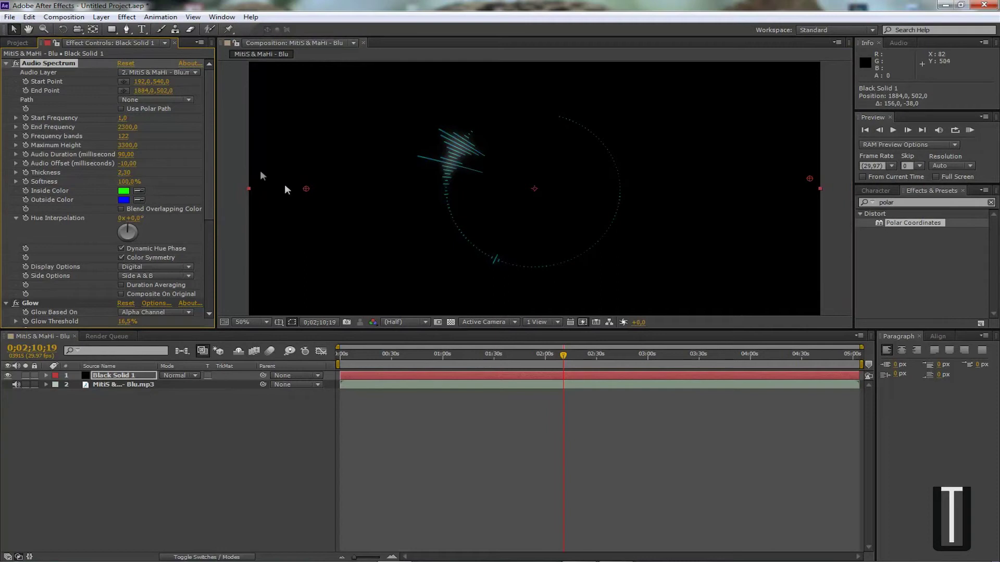
{"action": "left_click_drag", "start_coordinate": [304, 188], "coordinate": [259, 176]}
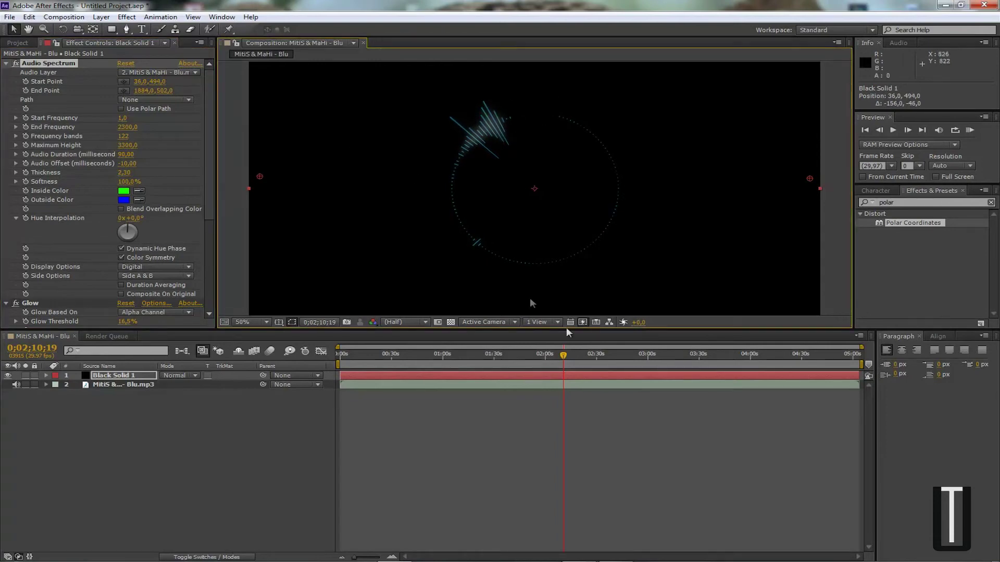
Shorten the work area to a section of about 11 seconds just before the two-minute mark and play its RAM preview
{"action": "left_click_drag", "start_coordinate": [340, 364], "coordinate": [521, 364]}
{"action": "left_click_drag", "start_coordinate": [862, 365], "coordinate": [544, 365]}
{"action": "left_click", "coordinate": [969, 130]}
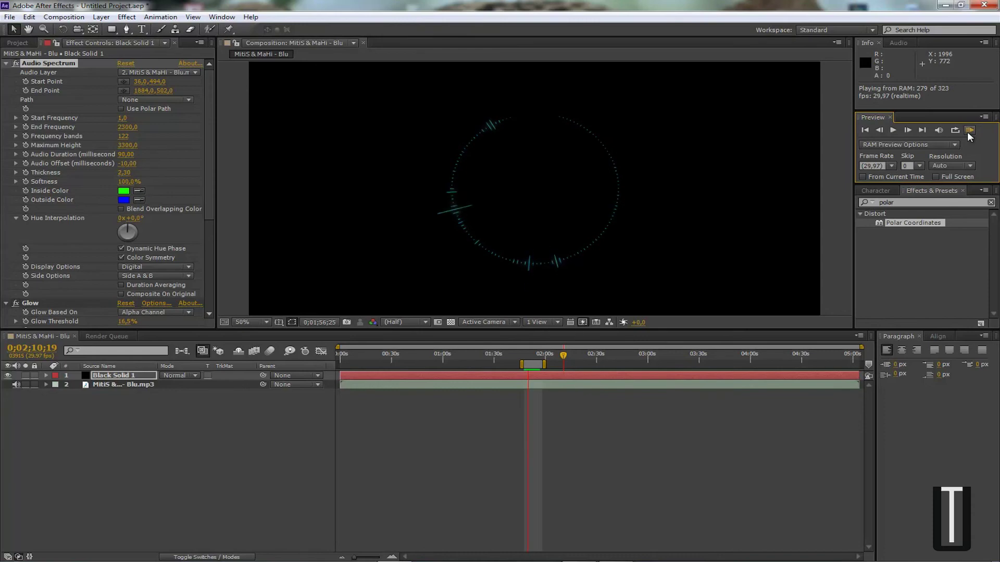
{"action": "left_click", "coordinate": [969, 136]}
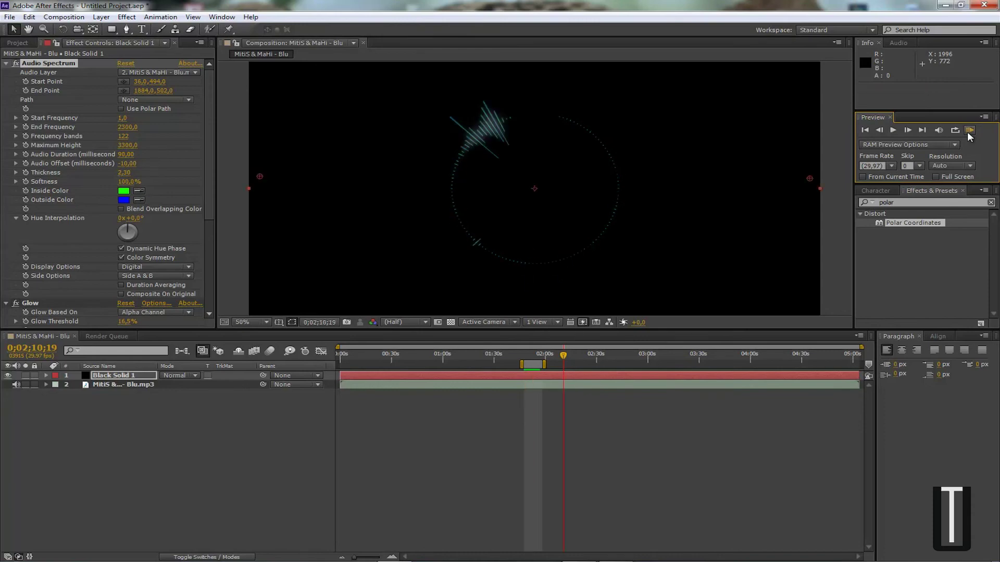
Raise the Glow intensity to 1.9 and start another RAM preview of the work area, stopping it partway
{"action": "scroll", "coordinate": [97, 266], "scroll_direction": "down", "scroll_amount": 1}
{"action": "scroll", "coordinate": [97, 266], "scroll_direction": "down", "scroll_amount": 4}
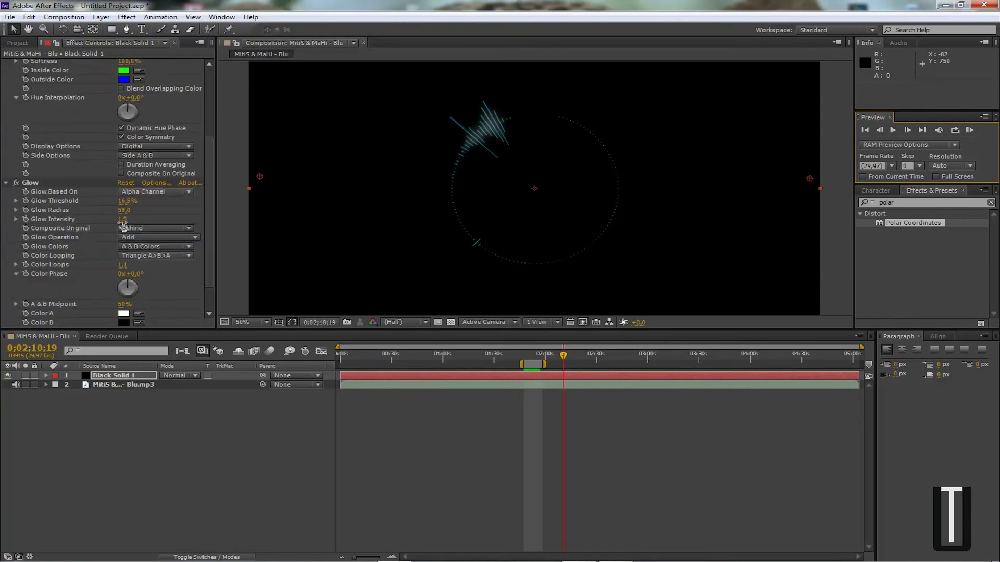
{"action": "left_click_drag", "start_coordinate": [122, 219], "coordinate": [148, 228]}
{"action": "left_click", "coordinate": [968, 132]}
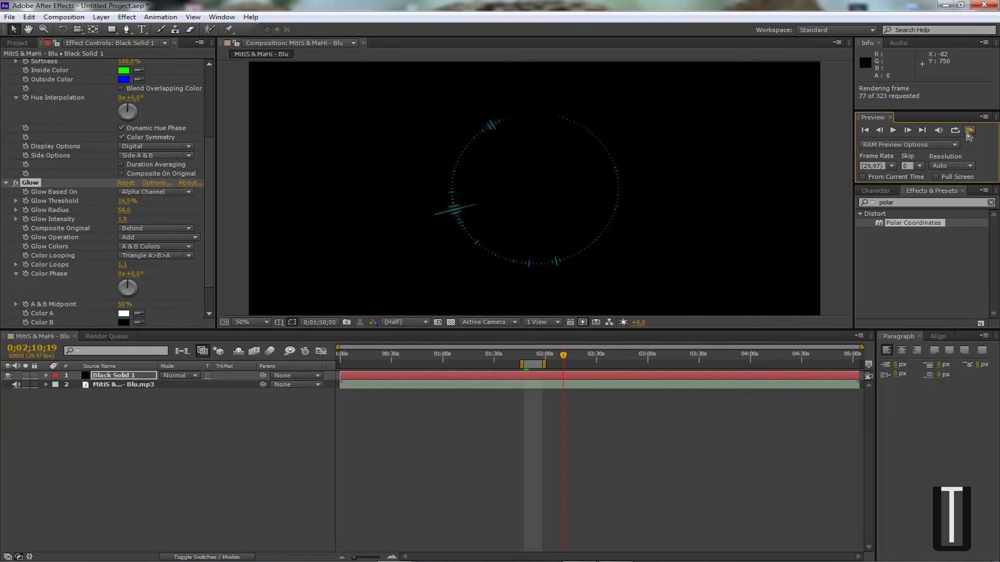
{"action": "left_click", "coordinate": [967, 133]}
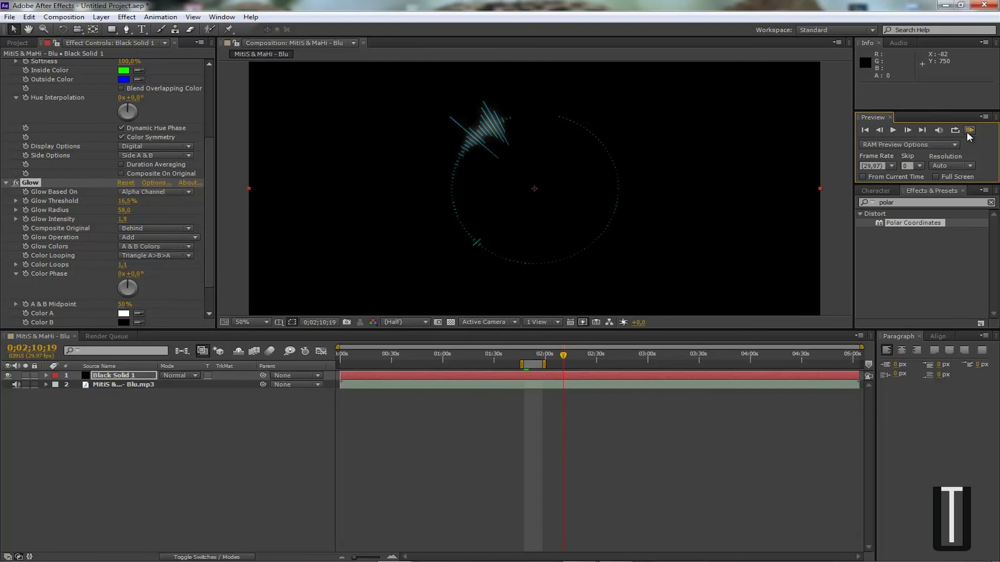